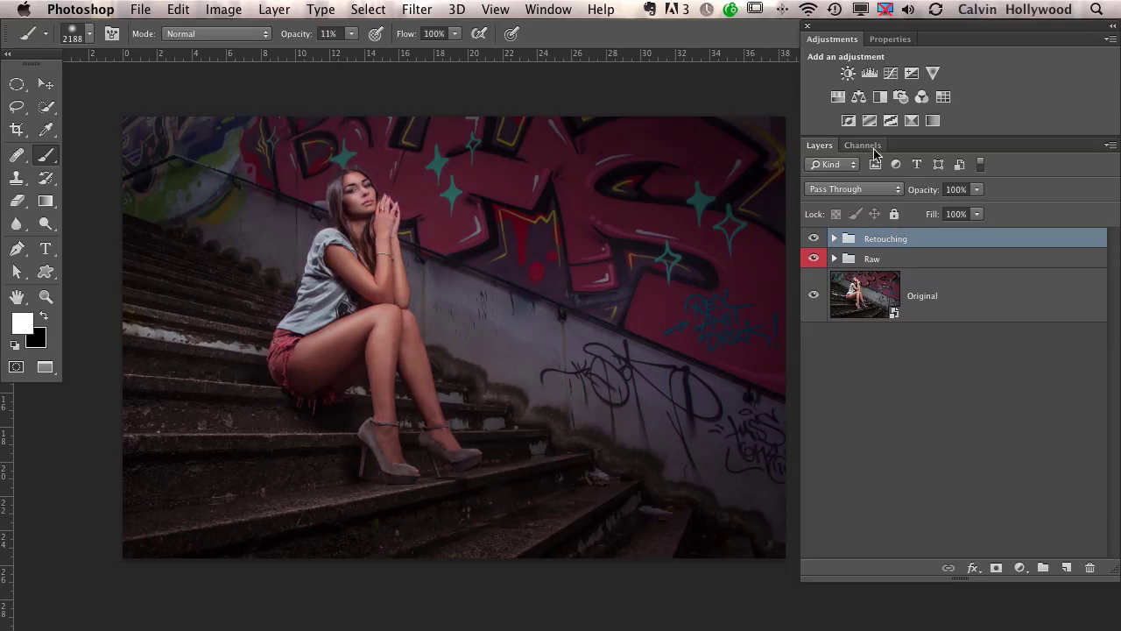
After checking the Retouching and dodge-and-burn groups, add an empty layer named PWL above them.
{"action": "left_click", "coordinate": [835, 239]}
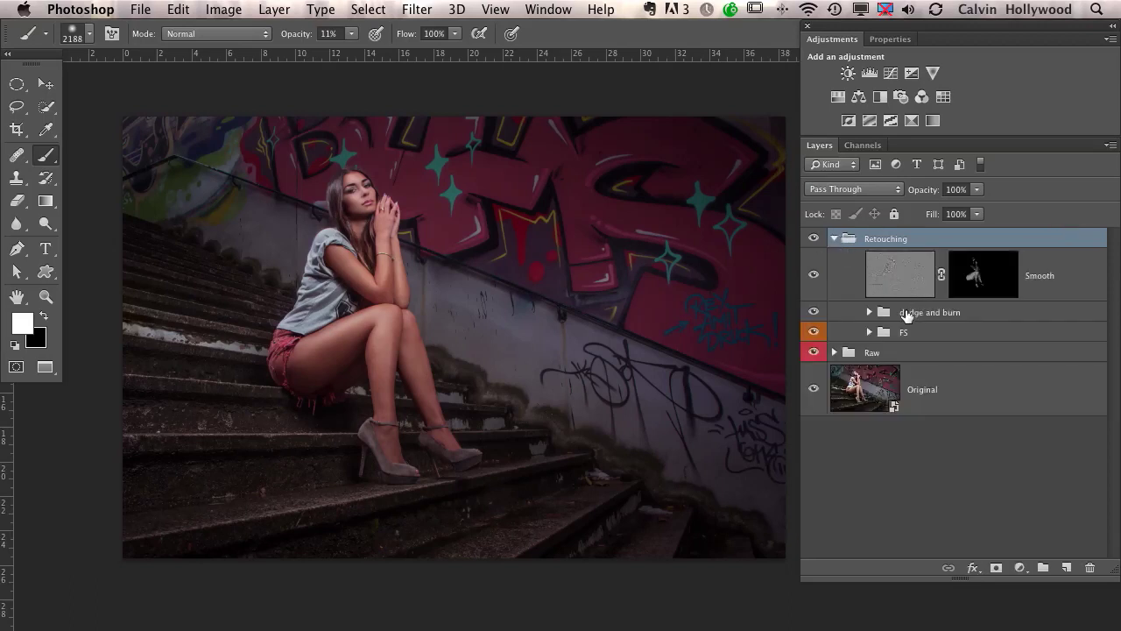
{"action": "left_click", "coordinate": [870, 312]}
{"action": "left_click", "coordinate": [870, 313]}
{"action": "left_click", "coordinate": [837, 239]}
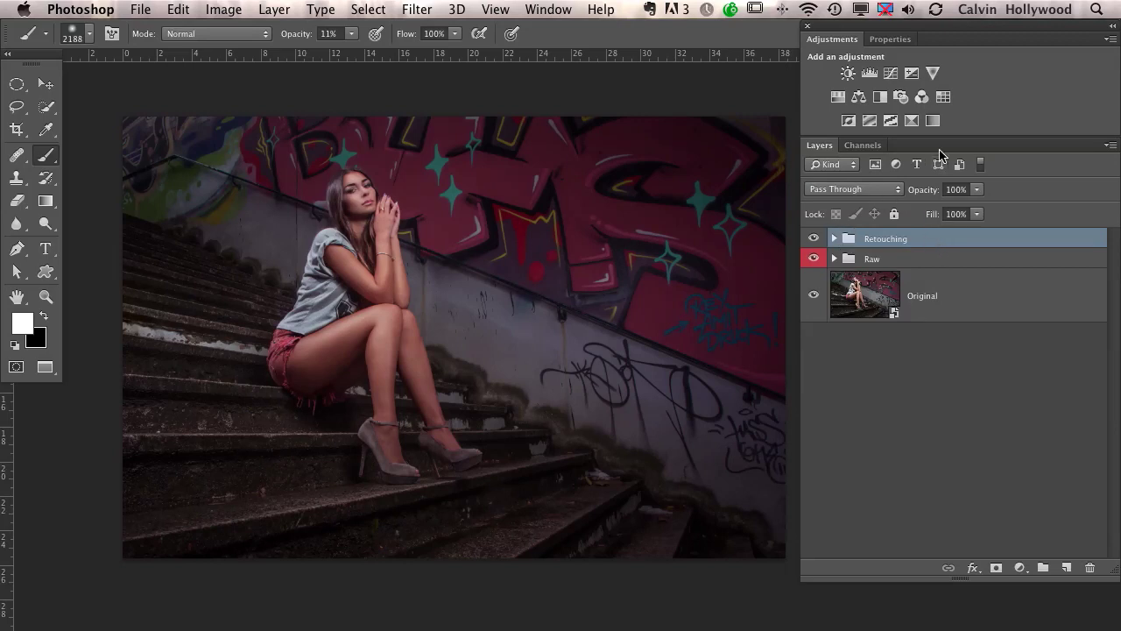
{"action": "left_click", "coordinate": [1066, 568]}
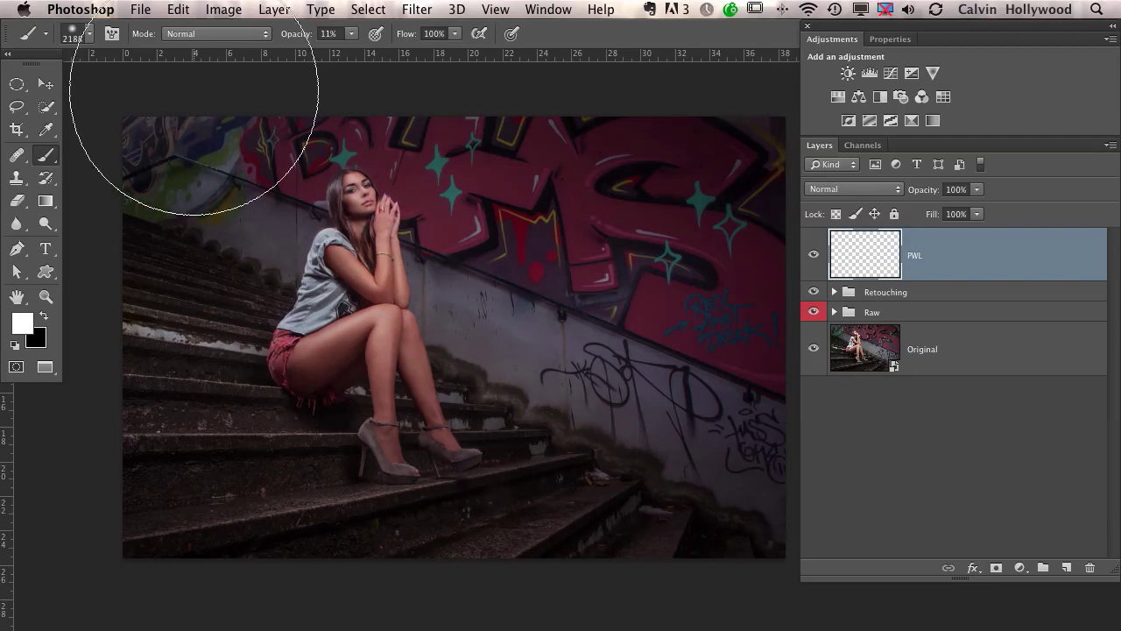
{"action": "mouse_move", "coordinate": [213, 88]}
{"action": "left_mouse_down"}
{"action": "mouse_move", "coordinate": [180, 189]}
{"action": "mouse_move", "coordinate": [162, 129]}
{"action": "mouse_move", "coordinate": [185, 168]}
{"action": "left_mouse_up"}
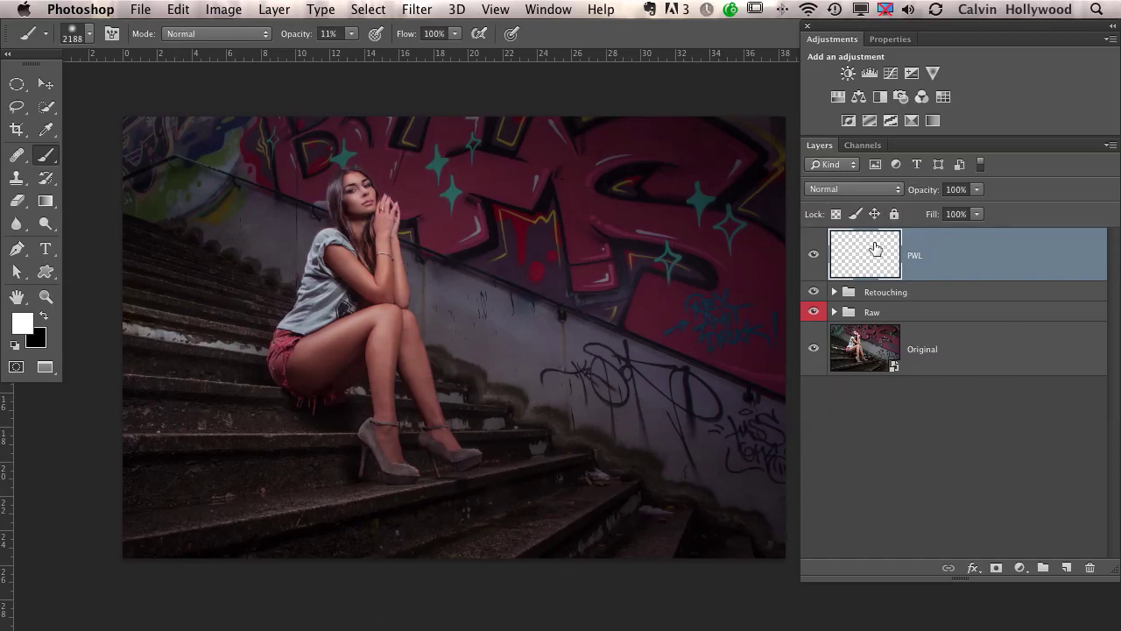
Set the PWL layer to Soft Light, with black paint at 20% brush opacity.
{"action": "left_click", "coordinate": [851, 194]}
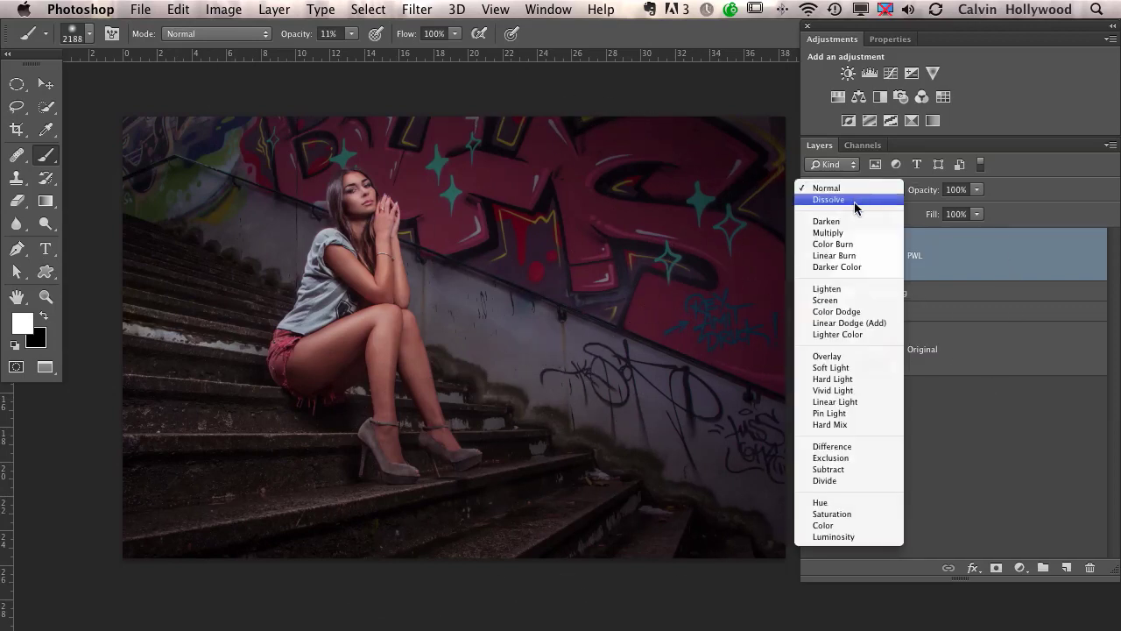
{"action": "left_click", "coordinate": [846, 366]}
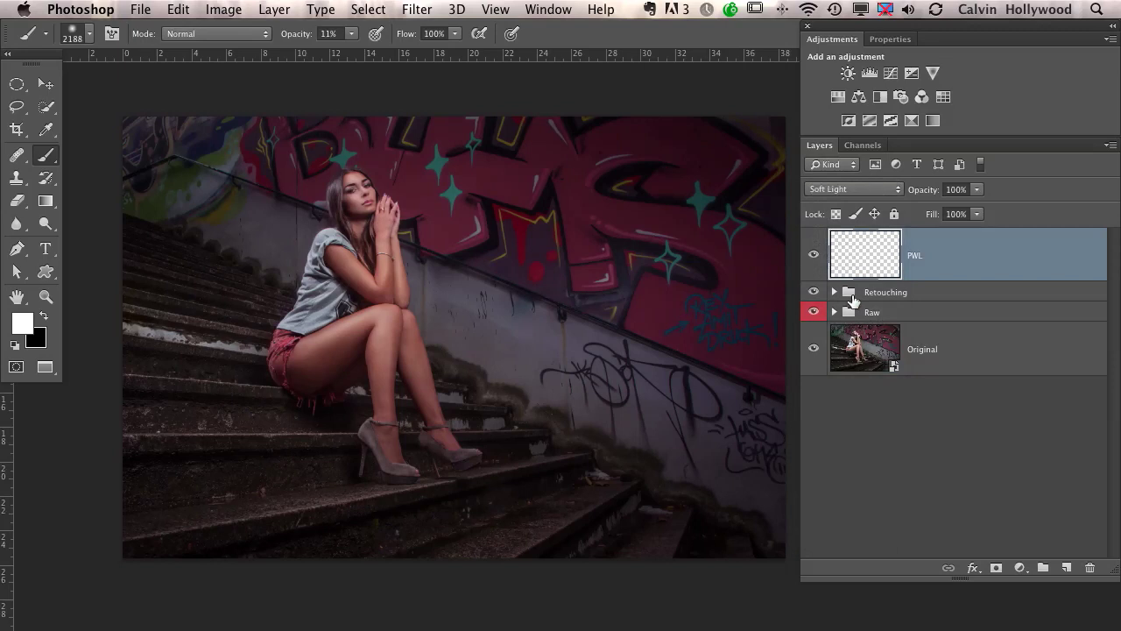
{"action": "left_click", "coordinate": [45, 318]}
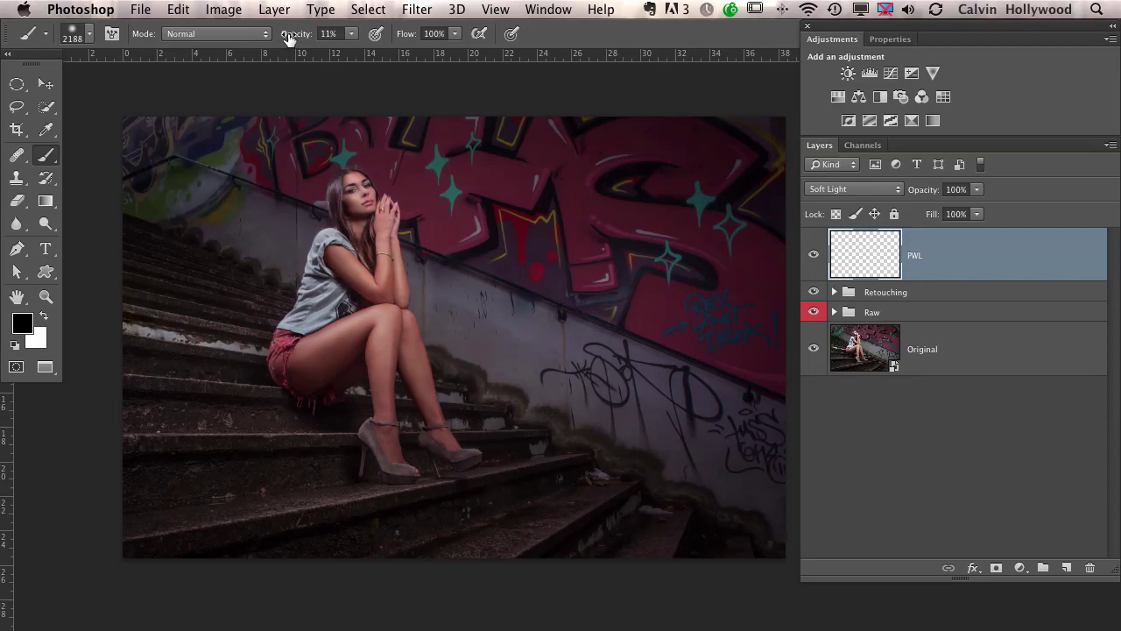
{"action": "left_click_drag", "start_coordinate": [288, 39], "coordinate": [295, 41]}
Resize the soft brush and darken the left stairs and bottom steps with black strokes.
{"action": "right_click", "coordinate": [609, 259]}
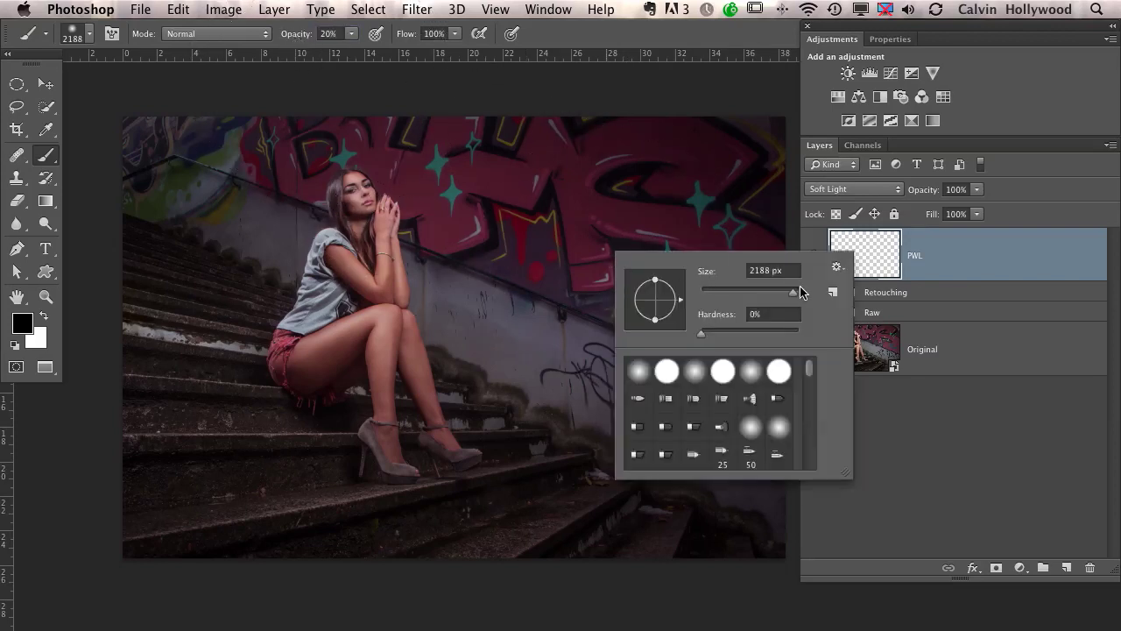
{"action": "left_click_drag", "start_coordinate": [793, 296], "coordinate": [797, 298]}
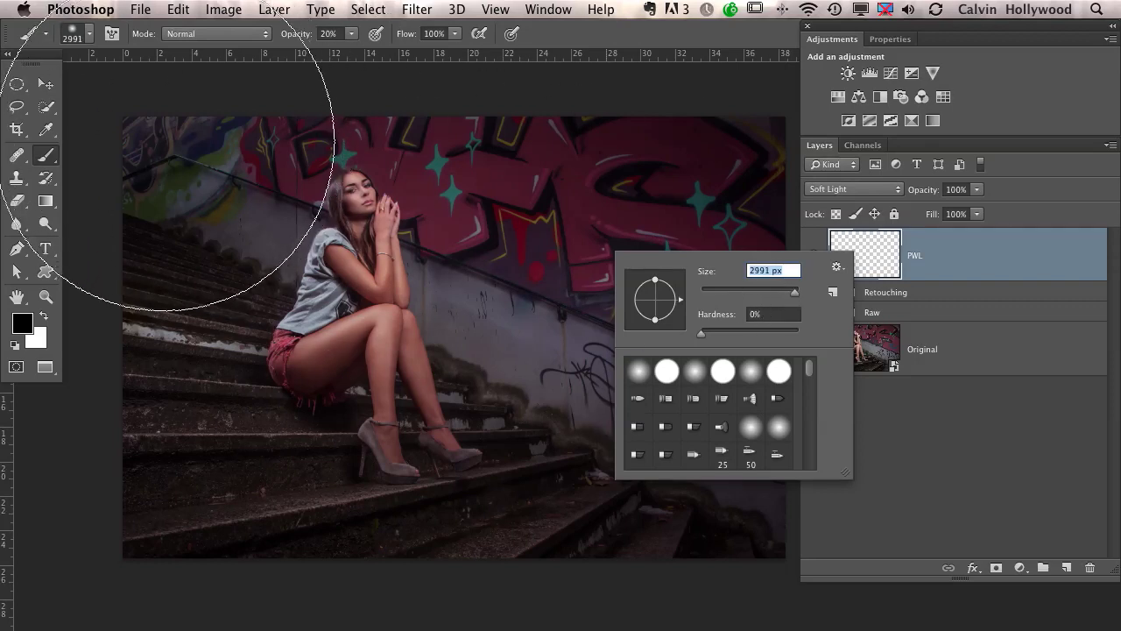
{"action": "key", "text": "Return"}
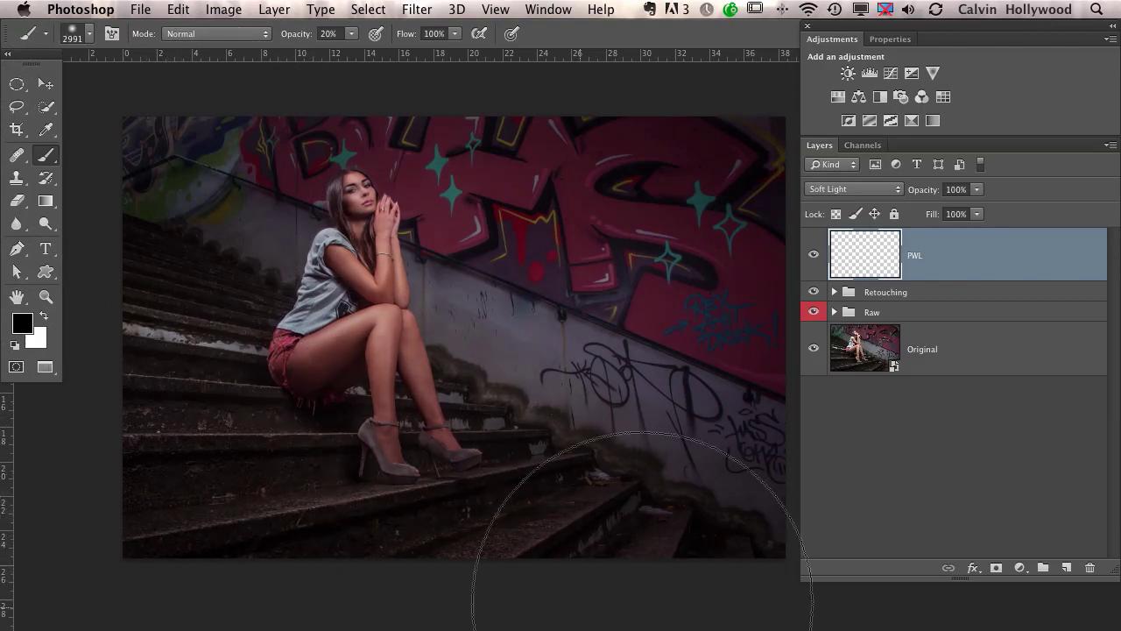
{"action": "right_click", "coordinate": [657, 256]}
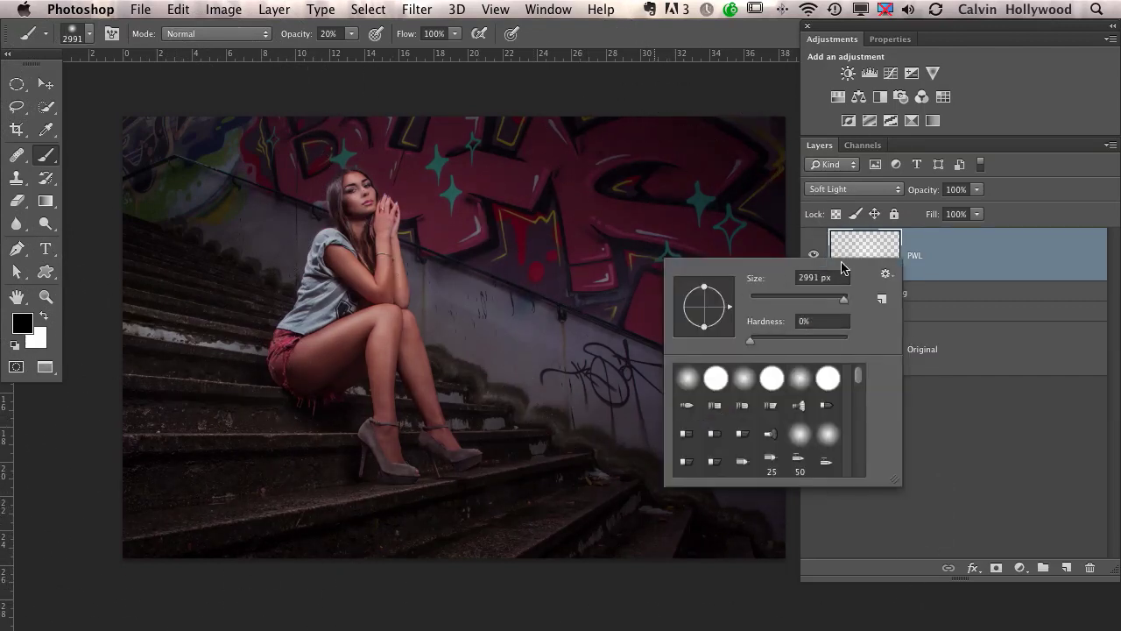
{"action": "left_click_drag", "start_coordinate": [841, 302], "coordinate": [843, 303]}
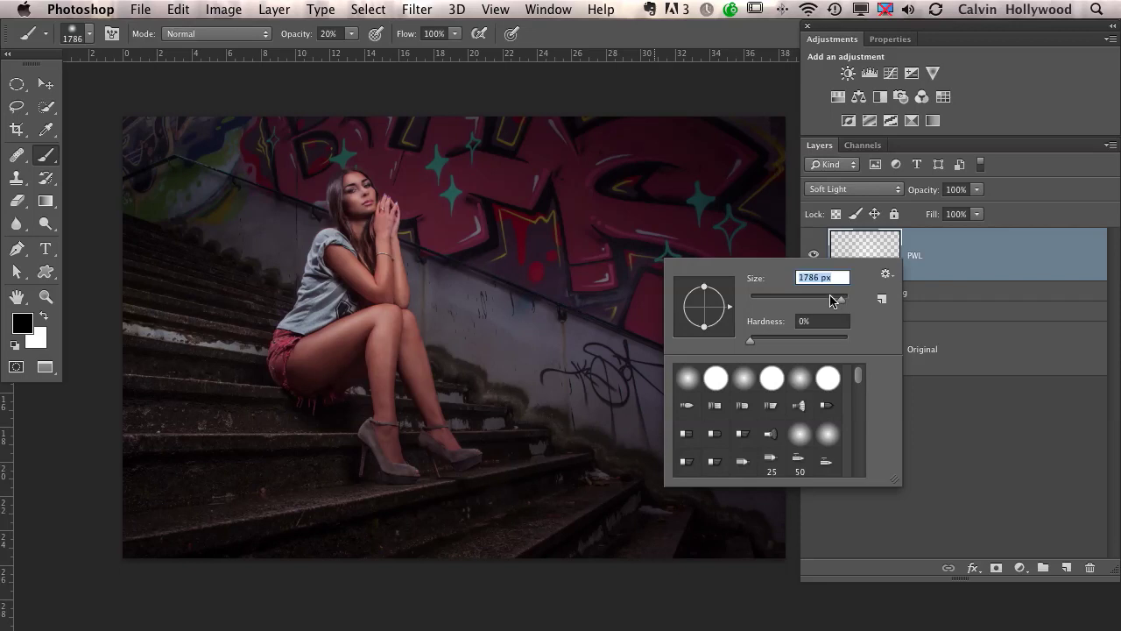
{"action": "left_click", "coordinate": [210, 132]}
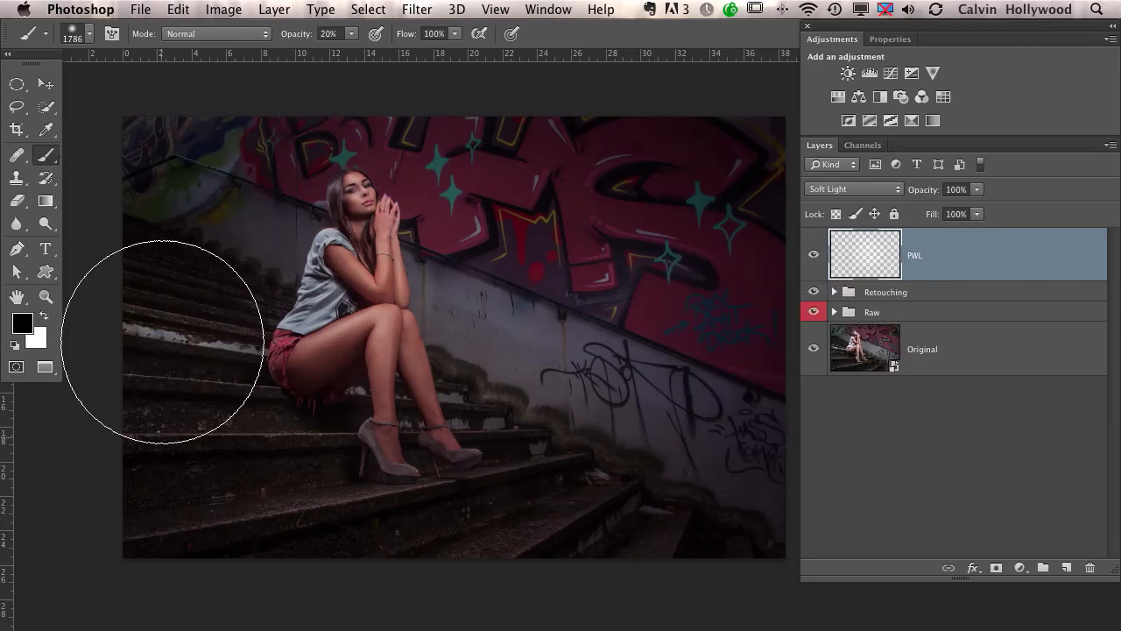
{"action": "mouse_move", "coordinate": [163, 342]}
{"action": "left_mouse_down"}
{"action": "mouse_move", "coordinate": [154, 374]}
{"action": "mouse_move", "coordinate": [150, 348]}
{"action": "mouse_move", "coordinate": [139, 404]}
{"action": "mouse_move", "coordinate": [124, 369]}
{"action": "mouse_move", "coordinate": [141, 431]}
{"action": "mouse_move", "coordinate": [132, 354]}
{"action": "mouse_move", "coordinate": [141, 413]}
{"action": "left_mouse_up"}
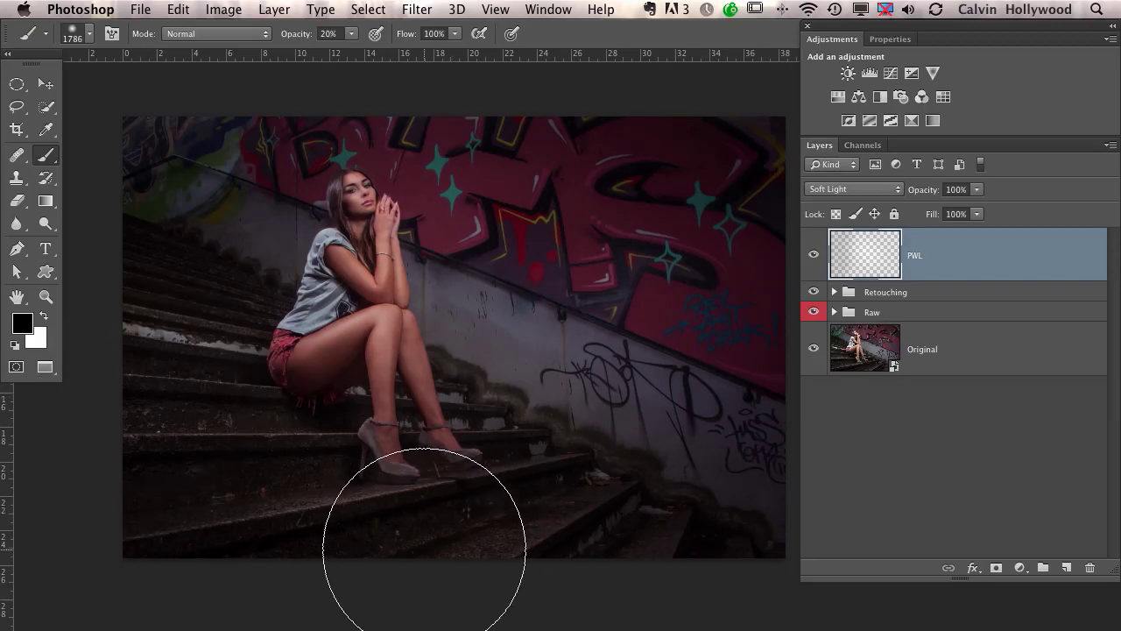
{"action": "mouse_move", "coordinate": [424, 548]}
{"action": "left_mouse_down"}
{"action": "mouse_move", "coordinate": [515, 560]}
{"action": "mouse_move", "coordinate": [500, 538]}
{"action": "left_mouse_up"}
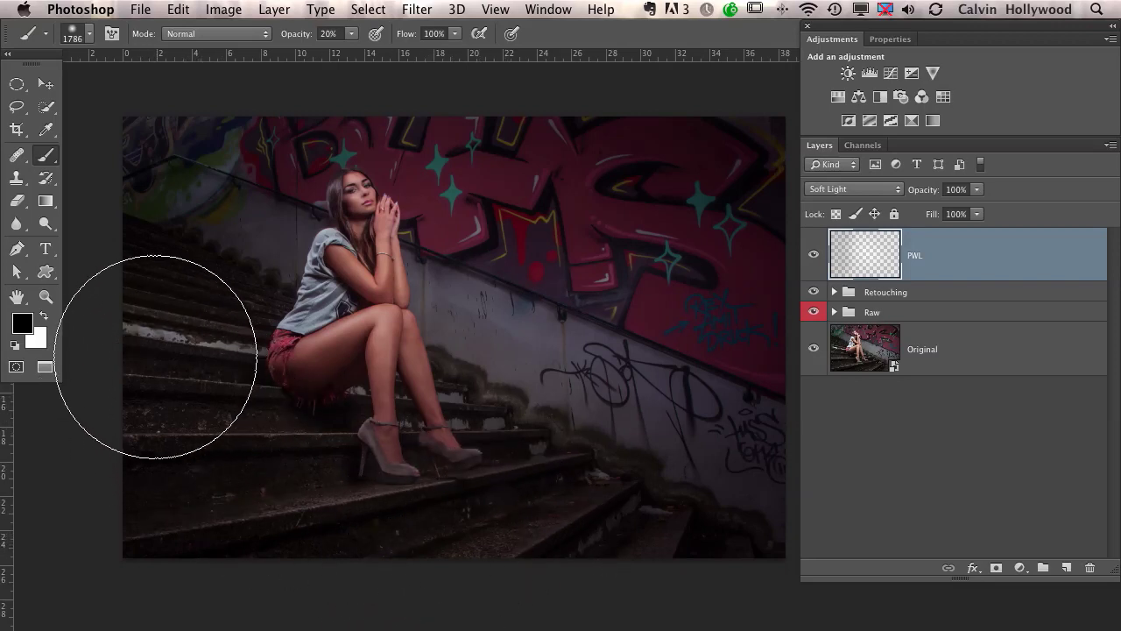
{"action": "mouse_move", "coordinate": [156, 357]}
{"action": "left_mouse_down"}
{"action": "mouse_move", "coordinate": [156, 453]}
{"action": "mouse_move", "coordinate": [154, 351]}
{"action": "mouse_move", "coordinate": [151, 395]}
{"action": "mouse_move", "coordinate": [138, 297]}
{"action": "mouse_move", "coordinate": [153, 468]}
{"action": "left_mouse_up"}
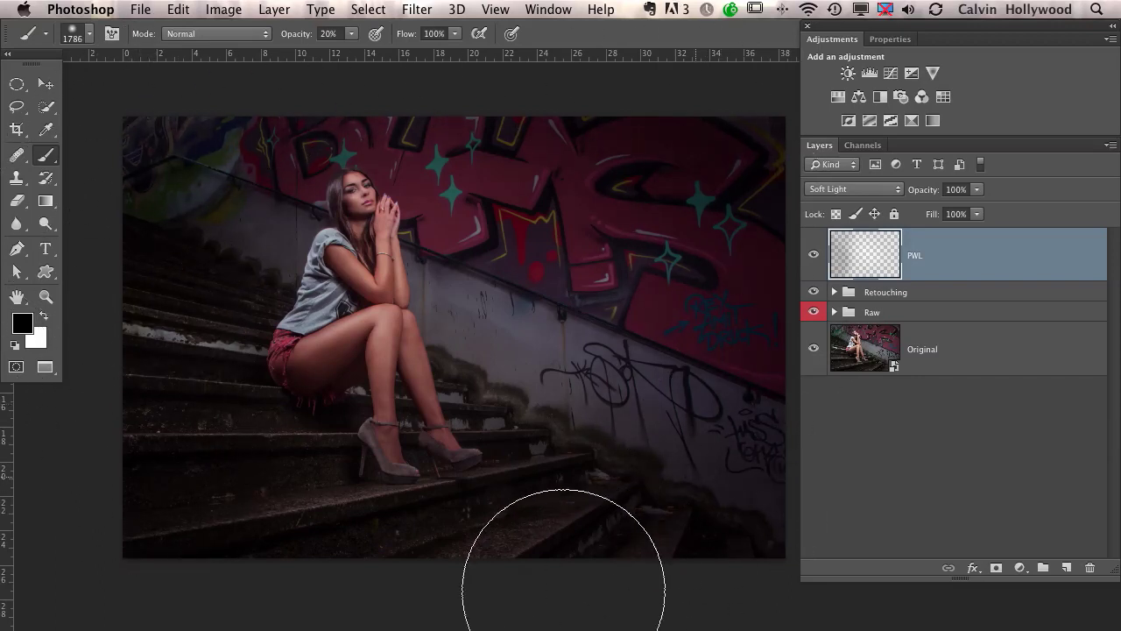
Adjust the soft brush size through about 500 and 486 px, ending at 1786 px.
{"action": "right_click", "coordinate": [563, 340]}
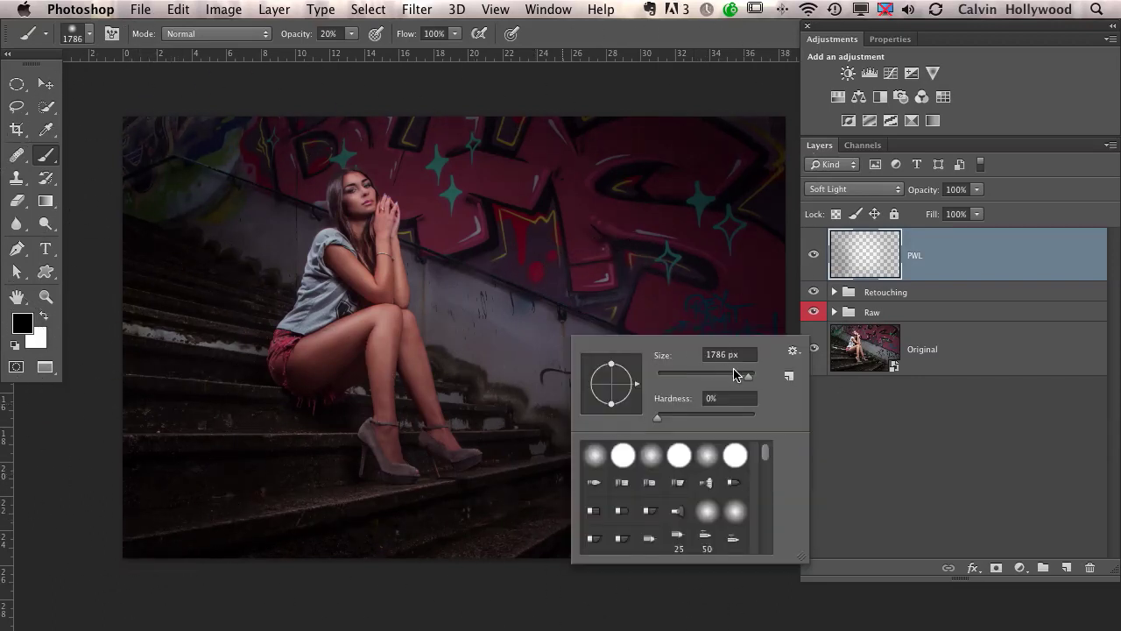
{"action": "left_click_drag", "start_coordinate": [734, 374], "coordinate": [745, 379]}
{"action": "key", "text": "Return"}
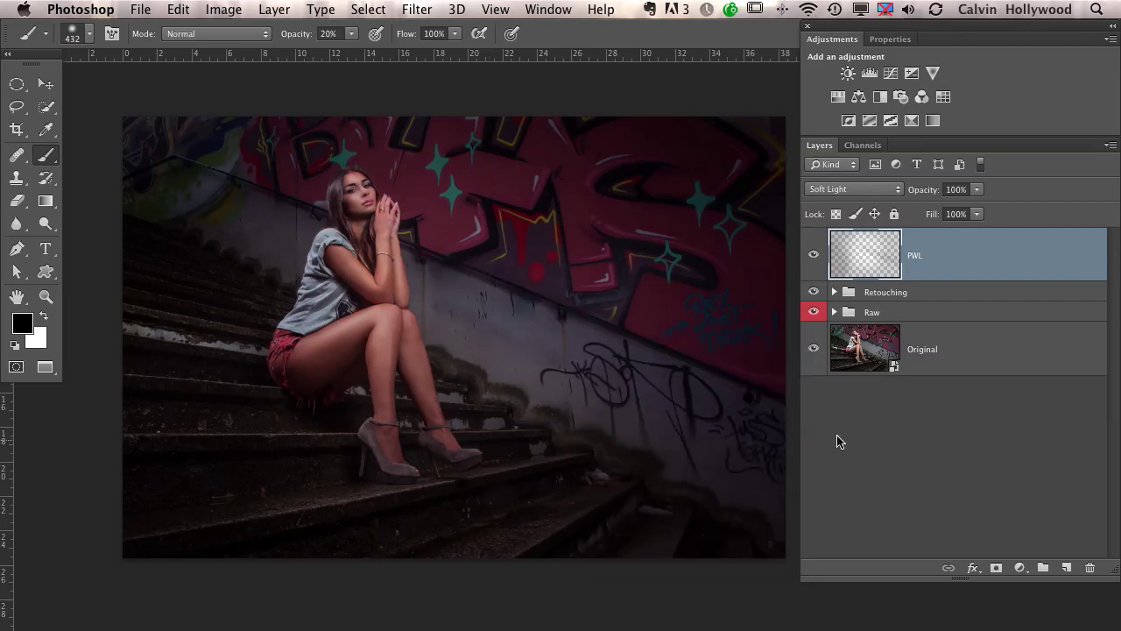
{"action": "right_click", "coordinate": [644, 338]}
{"action": "left_click_drag", "start_coordinate": [776, 359], "coordinate": [779, 359]}
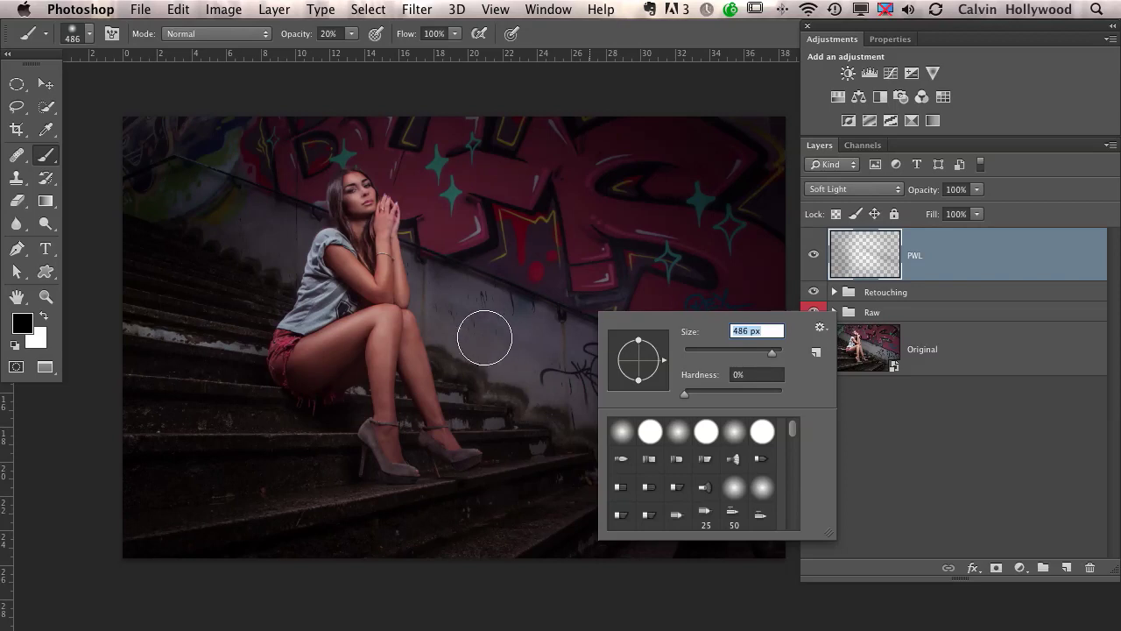
{"action": "key", "text": "Return"}
{"action": "right_click", "coordinate": [604, 369]}
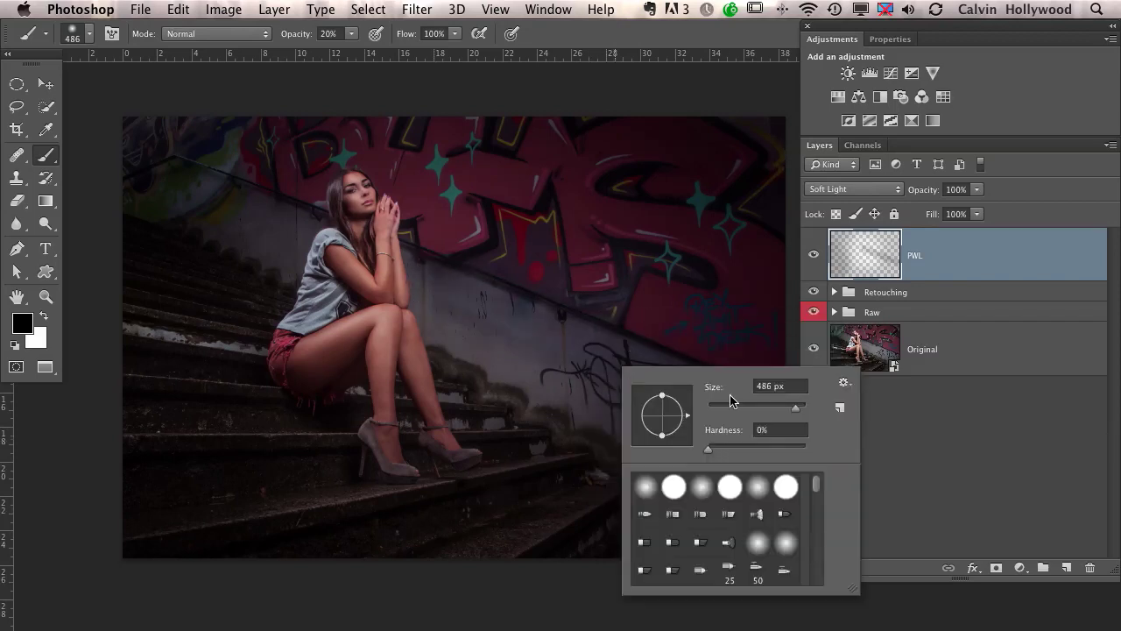
{"action": "left_click_drag", "start_coordinate": [797, 415], "coordinate": [804, 411]}
{"action": "key", "text": "Return"}
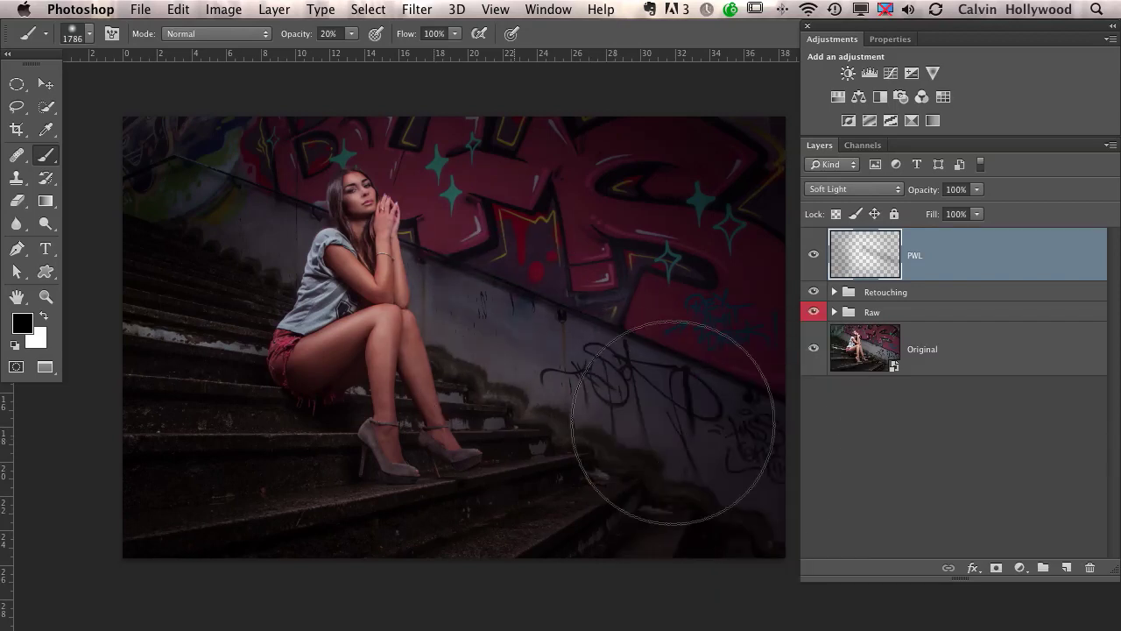
Brighten the legs with faint white strokes, then set the brush size to 289 px.
{"action": "left_click", "coordinate": [45, 320]}
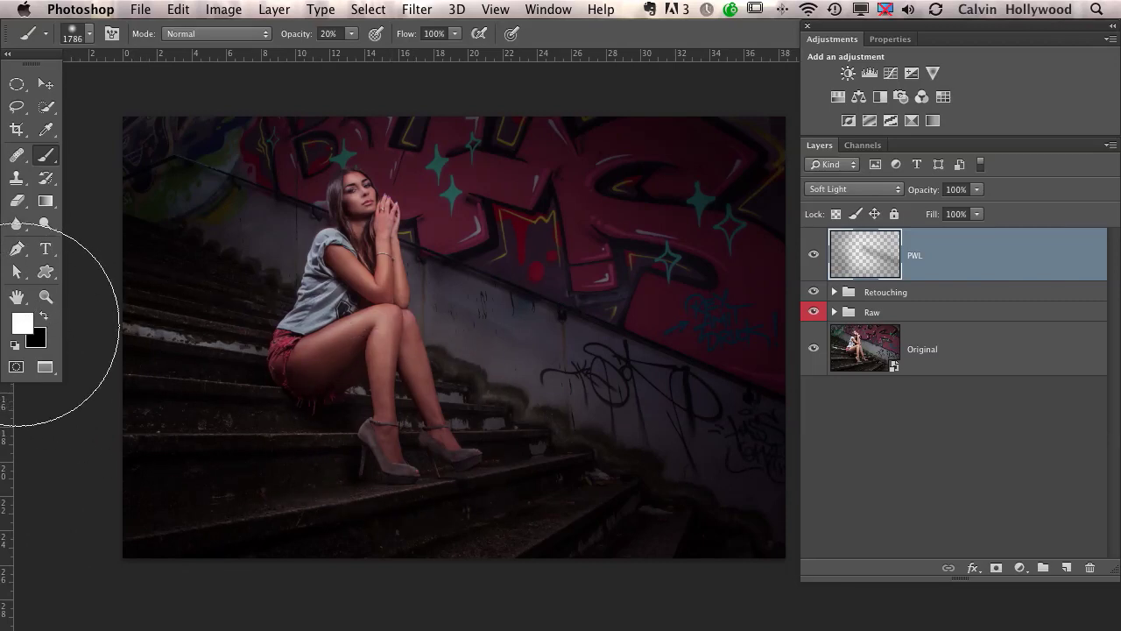
{"action": "left_click_drag", "start_coordinate": [301, 36], "coordinate": [297, 35]}
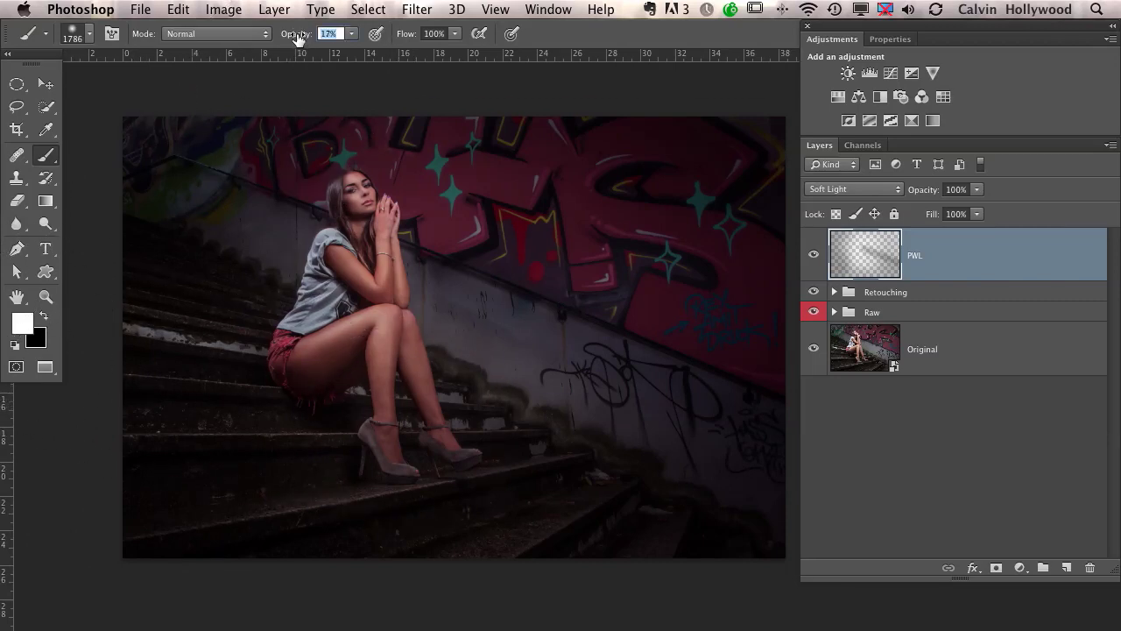
{"action": "mouse_move", "coordinate": [380, 408]}
{"action": "left_mouse_down"}
{"action": "mouse_move", "coordinate": [377, 426]}
{"action": "mouse_move", "coordinate": [376, 406]}
{"action": "mouse_move", "coordinate": [314, 353]}
{"action": "mouse_move", "coordinate": [298, 376]}
{"action": "mouse_move", "coordinate": [338, 225]}
{"action": "mouse_move", "coordinate": [345, 240]}
{"action": "mouse_move", "coordinate": [465, 279]}
{"action": "left_mouse_up"}
{"action": "right_click", "coordinate": [465, 279]}
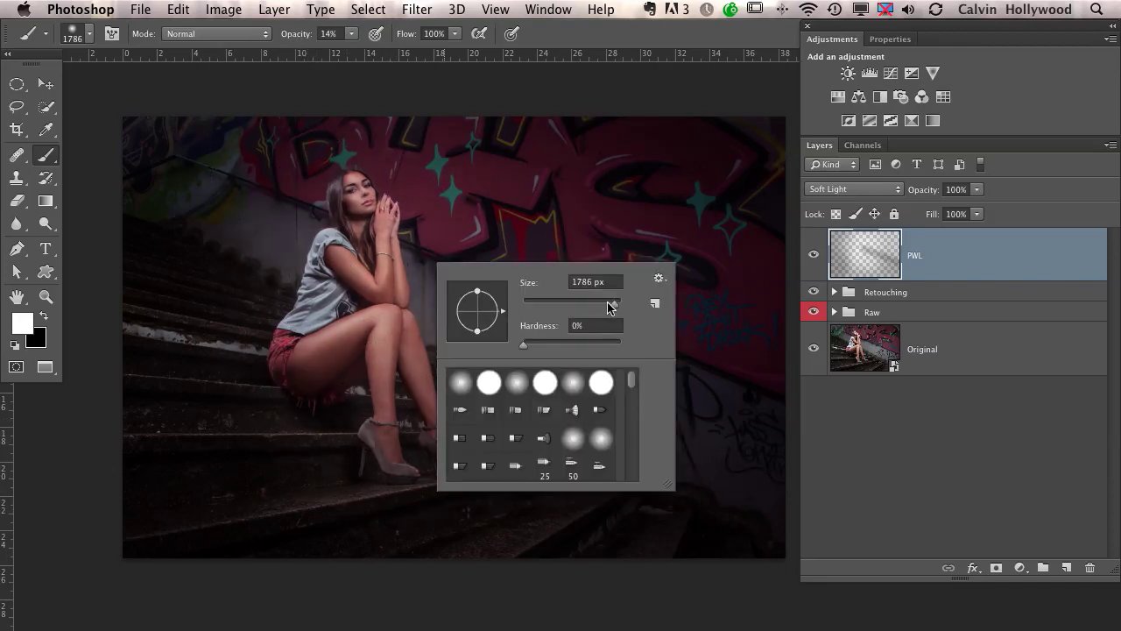
{"action": "type", "text": "289"}
{"action": "key", "text": "Return"}
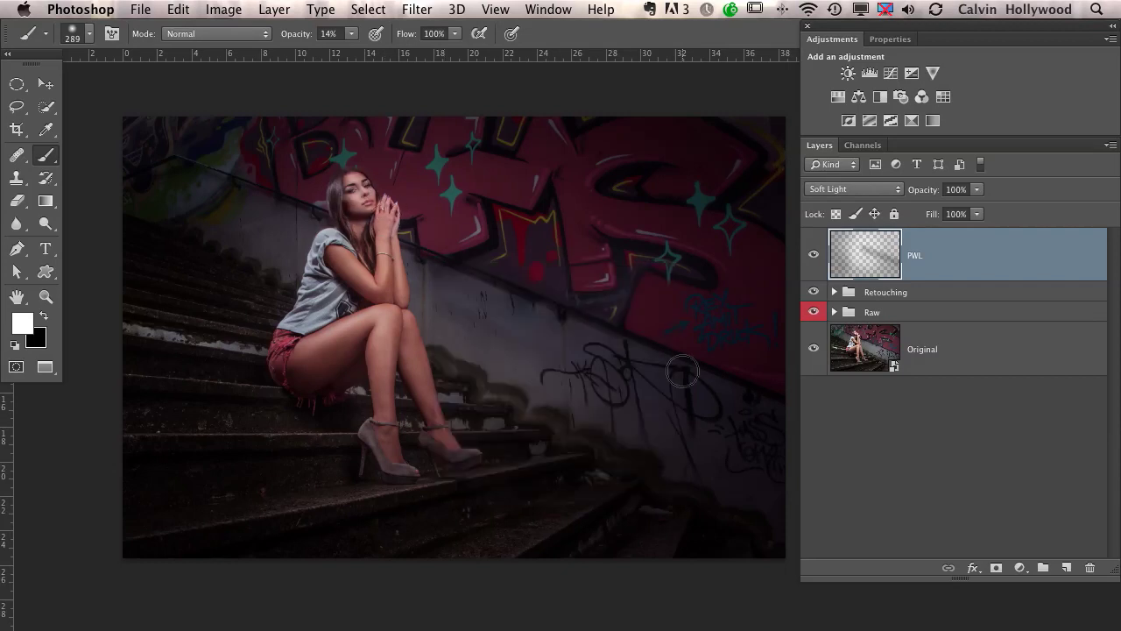
Toggle the PWL layer off and on twice to compare its effect.
{"action": "left_click", "coordinate": [813, 254]}
{"action": "left_click", "coordinate": [814, 255]}
{"action": "left_click", "coordinate": [813, 255]}
{"action": "left_click", "coordinate": [814, 255]}
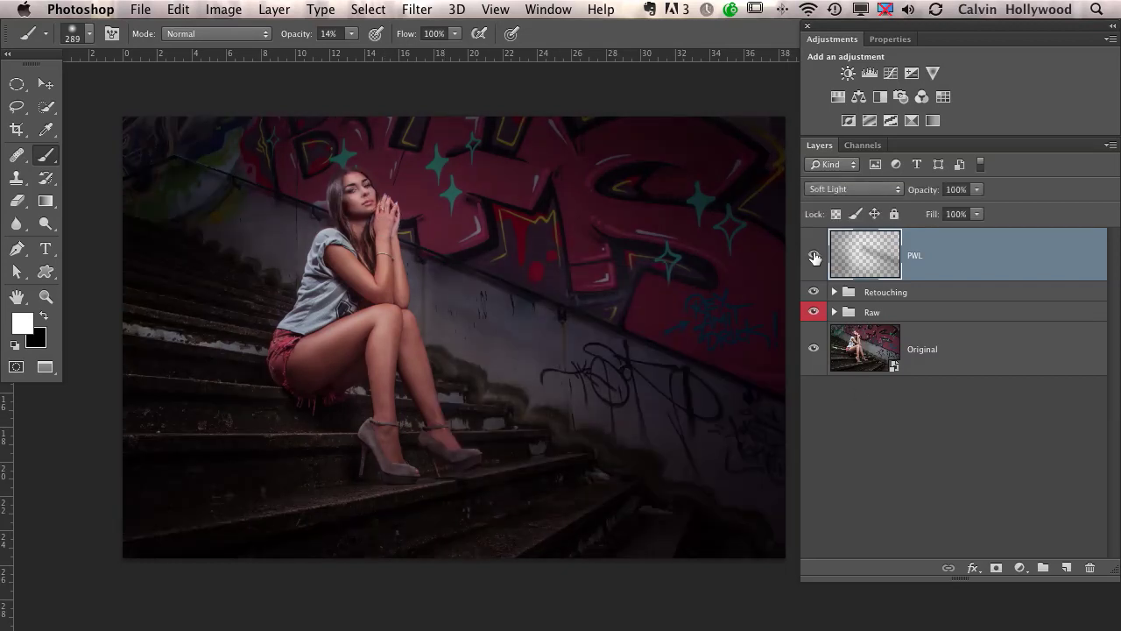
Switch back to black, enlarge the brush to 1384 px, and compare with PWL hidden and shown.
{"action": "left_click", "coordinate": [44, 316]}
{"action": "right_click", "coordinate": [605, 303]}
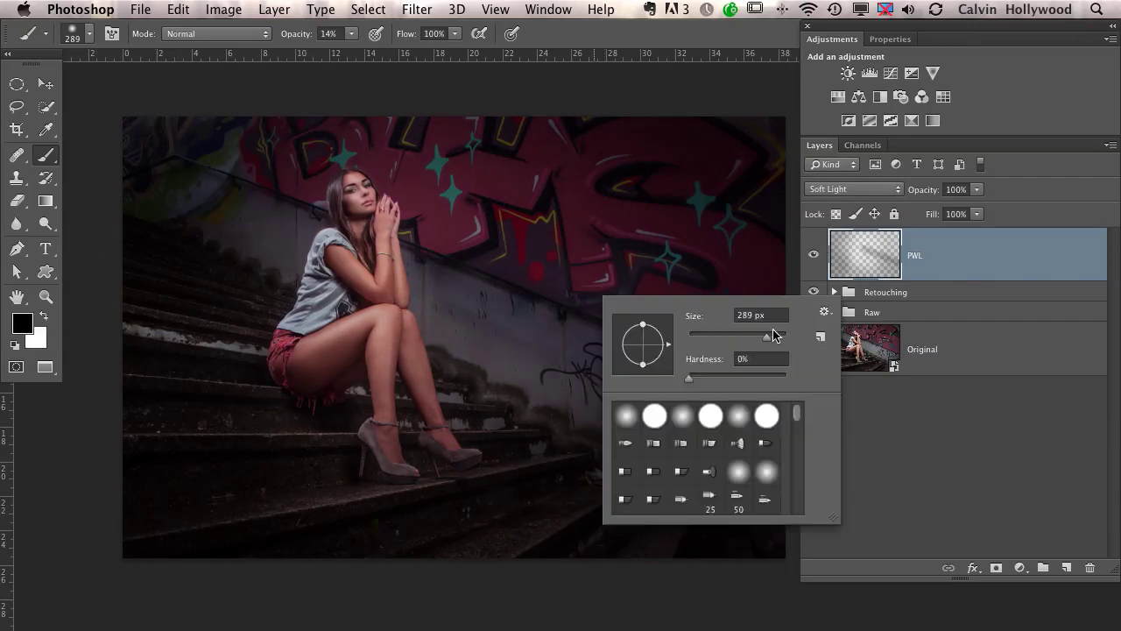
{"action": "left_click_drag", "start_coordinate": [778, 344], "coordinate": [780, 345]}
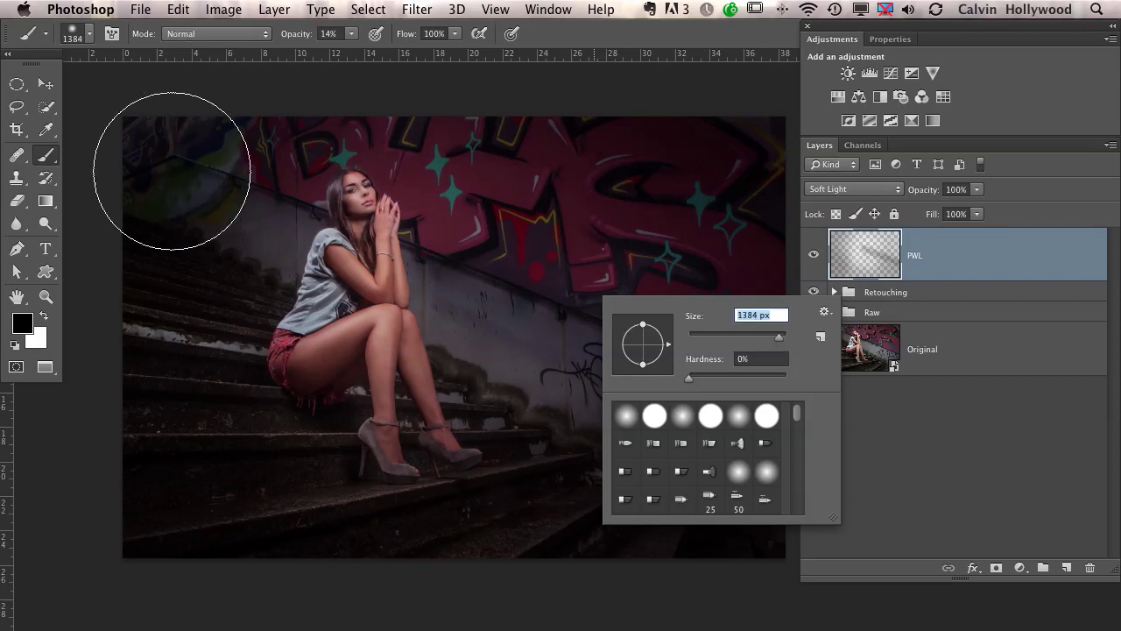
{"action": "key", "text": "Return"}
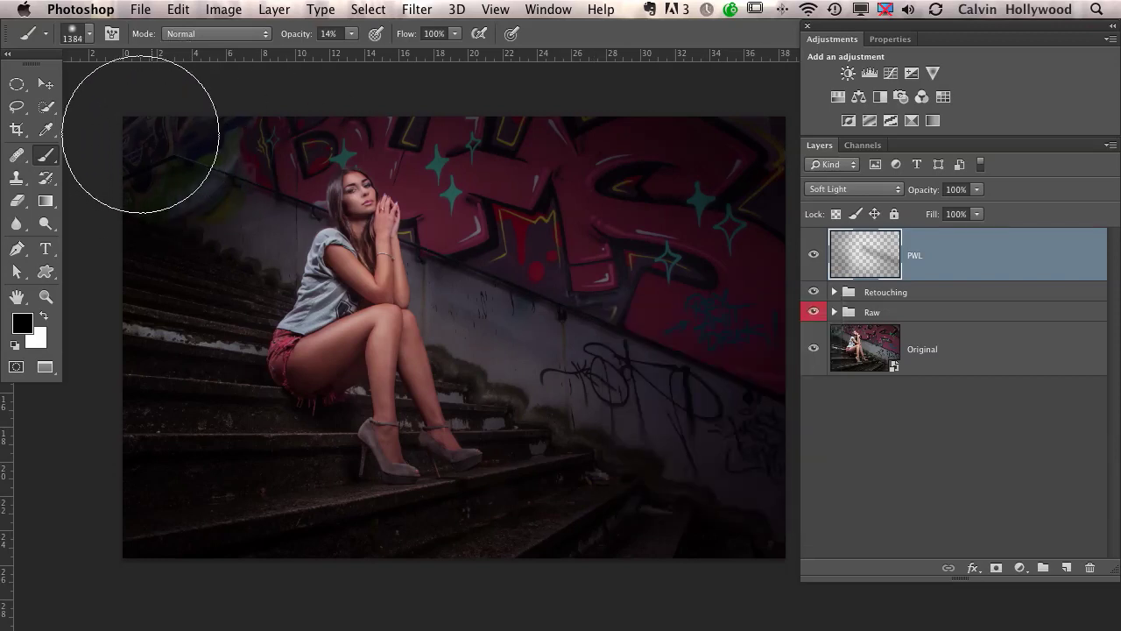
{"action": "left_click", "coordinate": [813, 257]}
{"action": "left_click", "coordinate": [812, 259]}
{"action": "left_click", "coordinate": [813, 257]}
{"action": "left_click", "coordinate": [813, 257]}
Add a new layer named Spotlight above PWL and set it to Overlay blending.
{"action": "left_click", "coordinate": [1067, 568]}
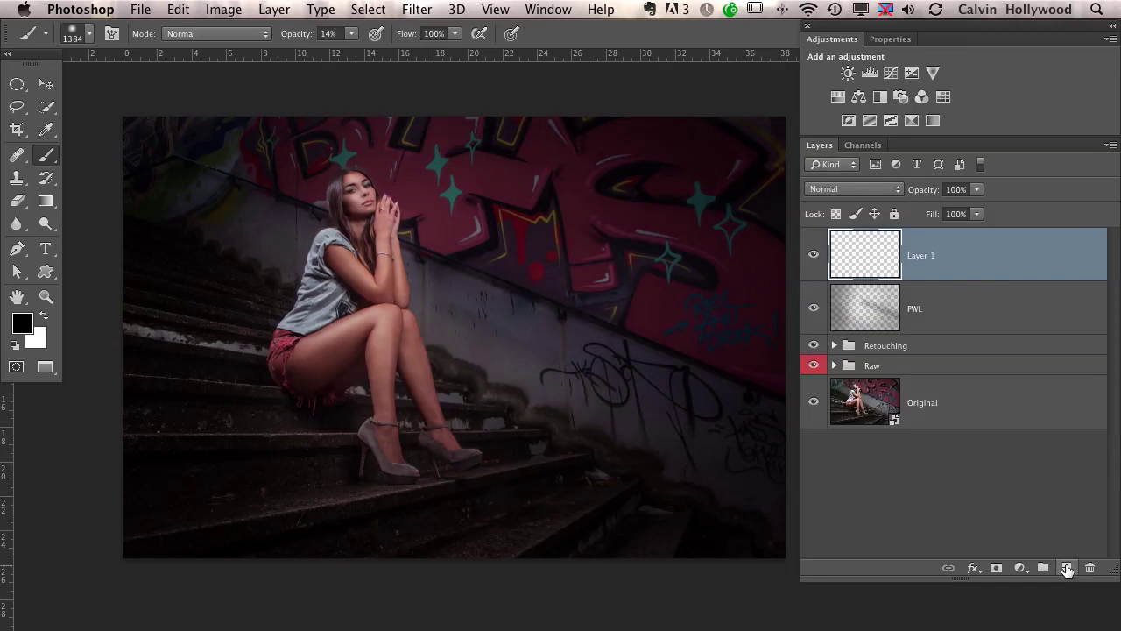
{"action": "double_click", "coordinate": [922, 257]}
{"action": "key", "text": "Return"}
{"action": "left_click", "coordinate": [872, 188]}
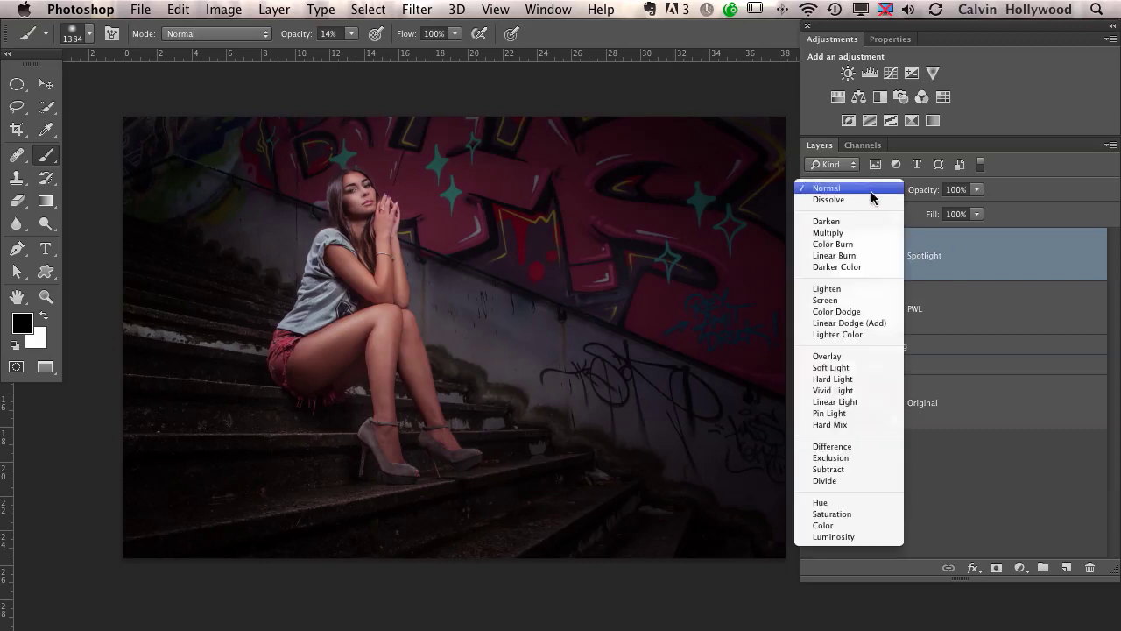
{"action": "left_click", "coordinate": [855, 355]}
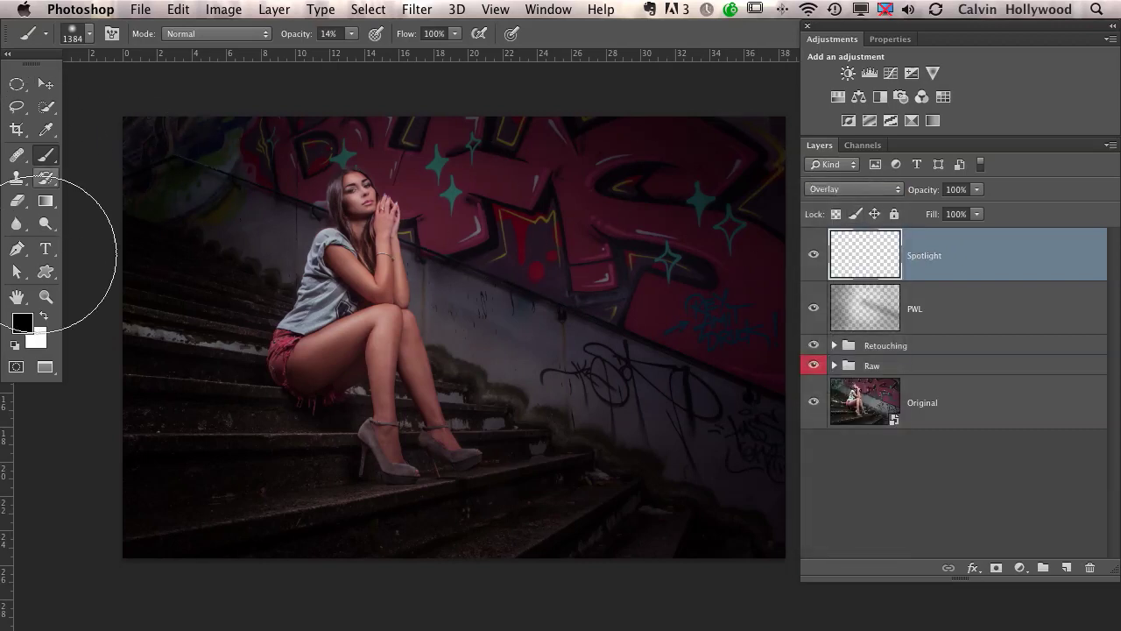
Paint a soft white light spot beside the model at 100% brush opacity.
{"action": "left_click", "coordinate": [44, 317]}
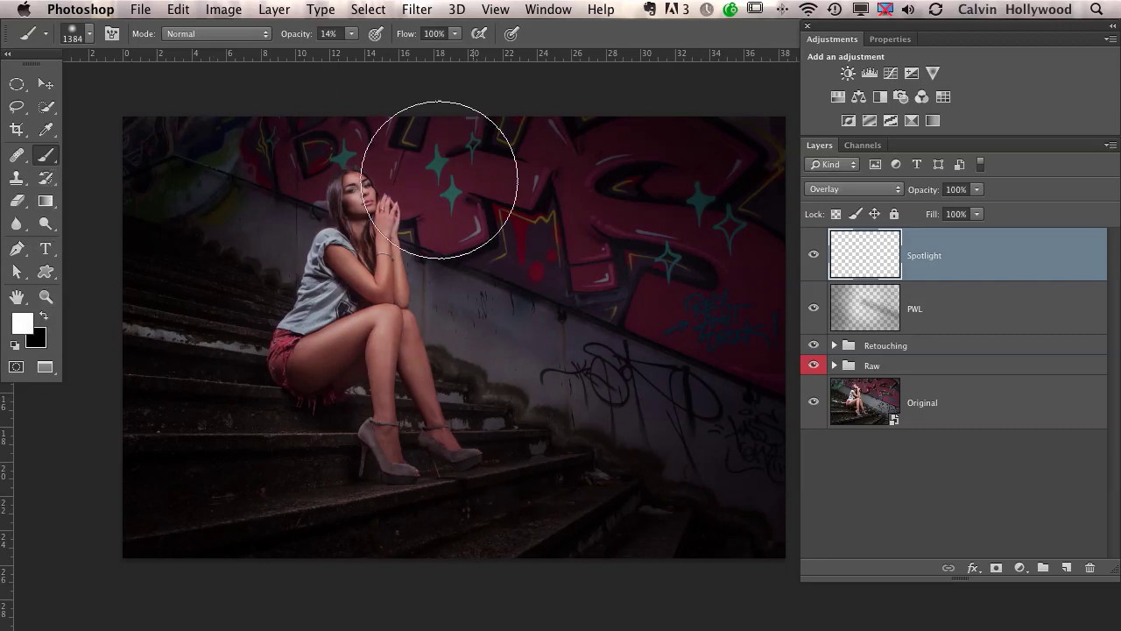
{"action": "left_click_drag", "start_coordinate": [294, 34], "coordinate": [532, 63]}
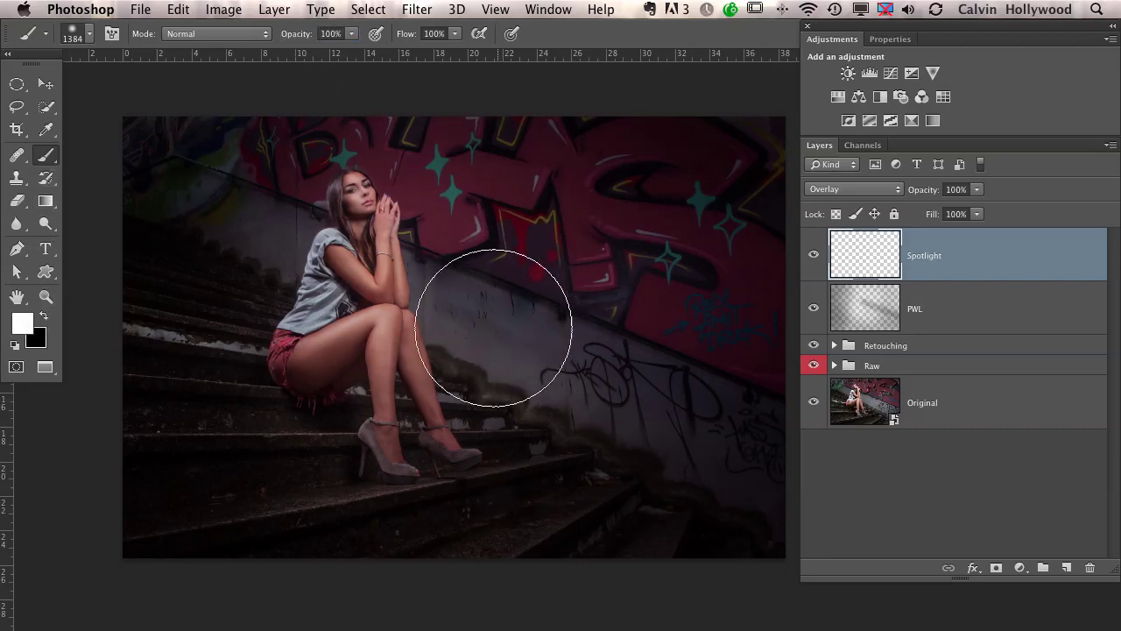
{"action": "left_click", "coordinate": [508, 317]}
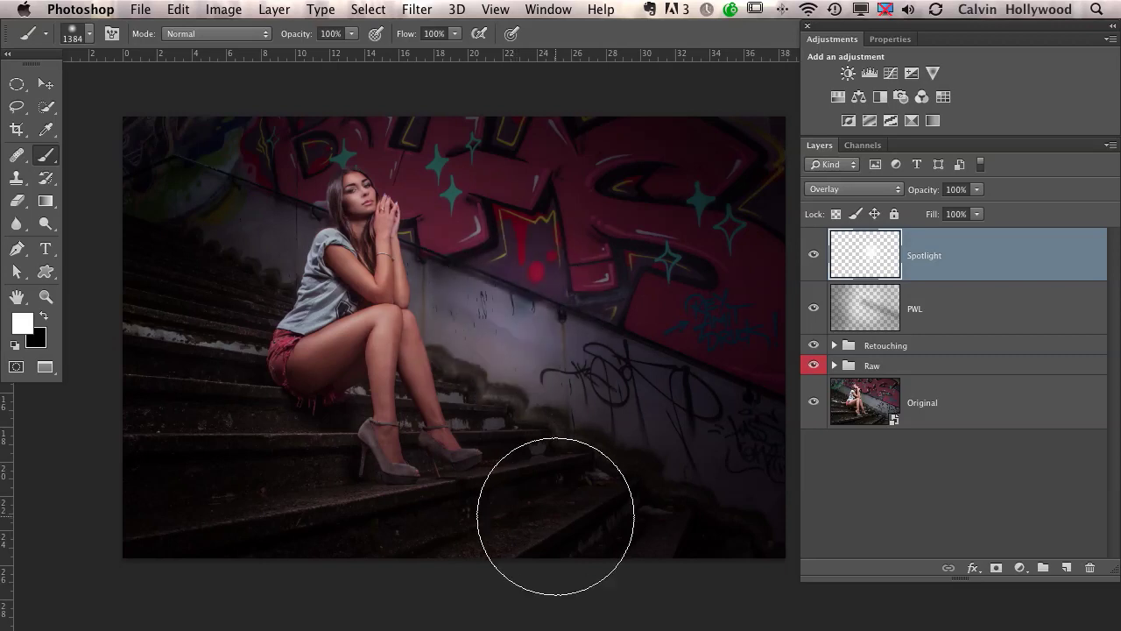
With the Move tool, drag the Spotlight glow up from the lower steps onto the model's body.
{"action": "left_click", "coordinate": [45, 84]}
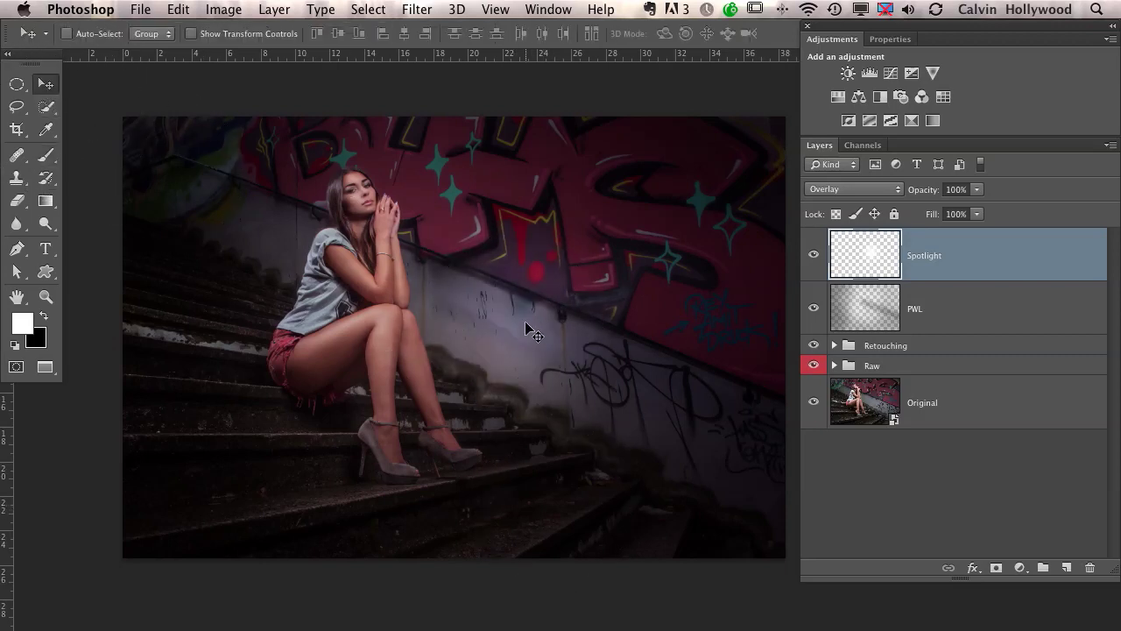
{"action": "left_click_drag", "start_coordinate": [526, 322], "coordinate": [286, 355]}
{"action": "left_click_drag", "start_coordinate": [295, 485], "coordinate": [371, 320]}
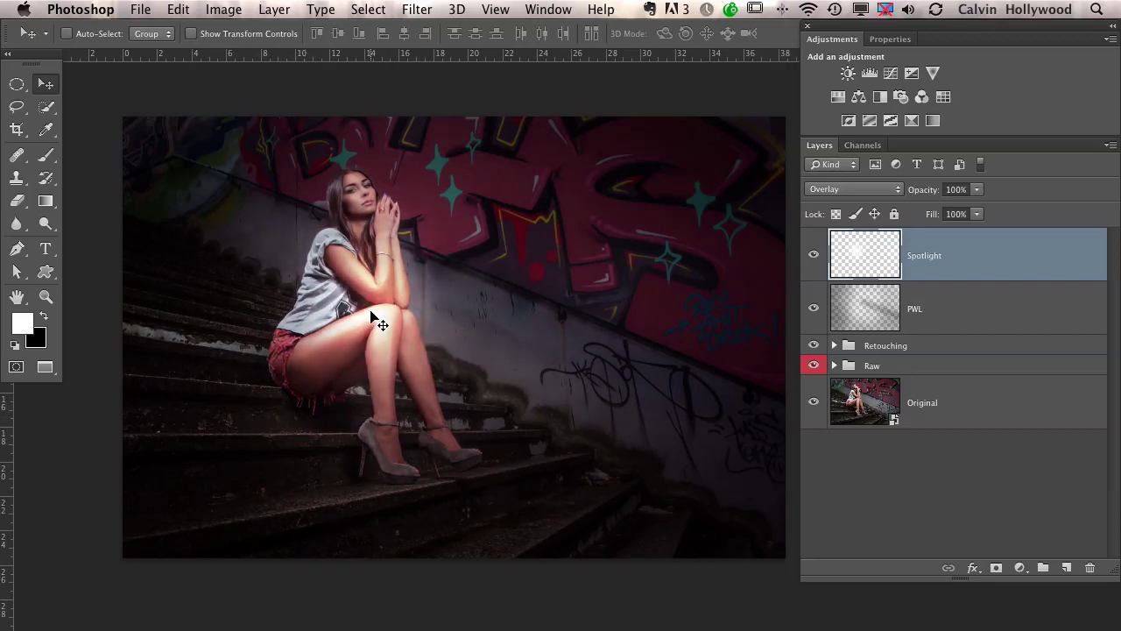
Scale the Spotlight glow to about 120% and nudge it upward onto the model.
{"action": "key", "text": "ctrl+t"}
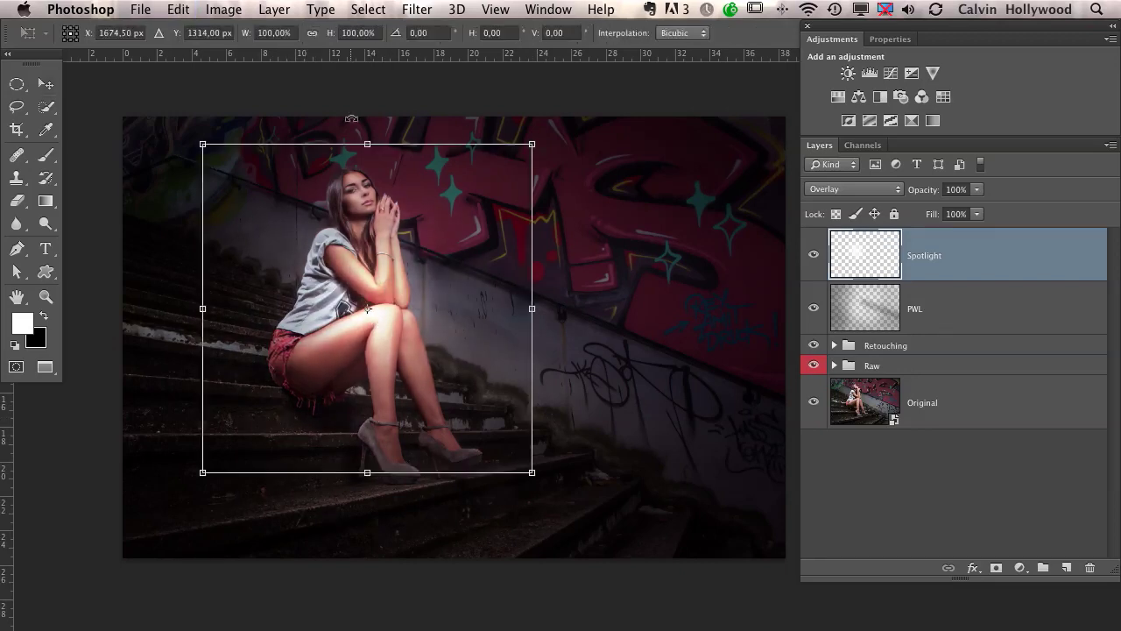
{"action": "left_click_drag", "start_coordinate": [533, 143], "coordinate": [499, 325]}
{"action": "left_click_drag", "start_coordinate": [537, 528], "coordinate": [568, 154]}
{"action": "left_click_drag", "start_coordinate": [635, 68], "coordinate": [470, 453]}
{"action": "key", "text": "Return"}
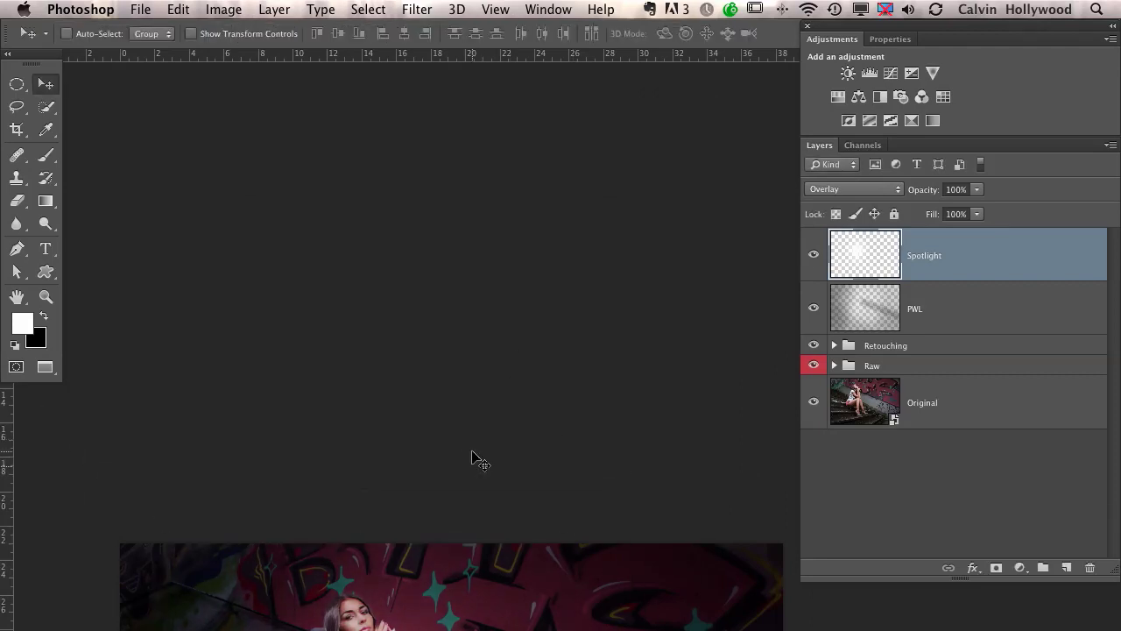
{"action": "left_click_drag", "start_coordinate": [500, 543], "coordinate": [481, 145]}
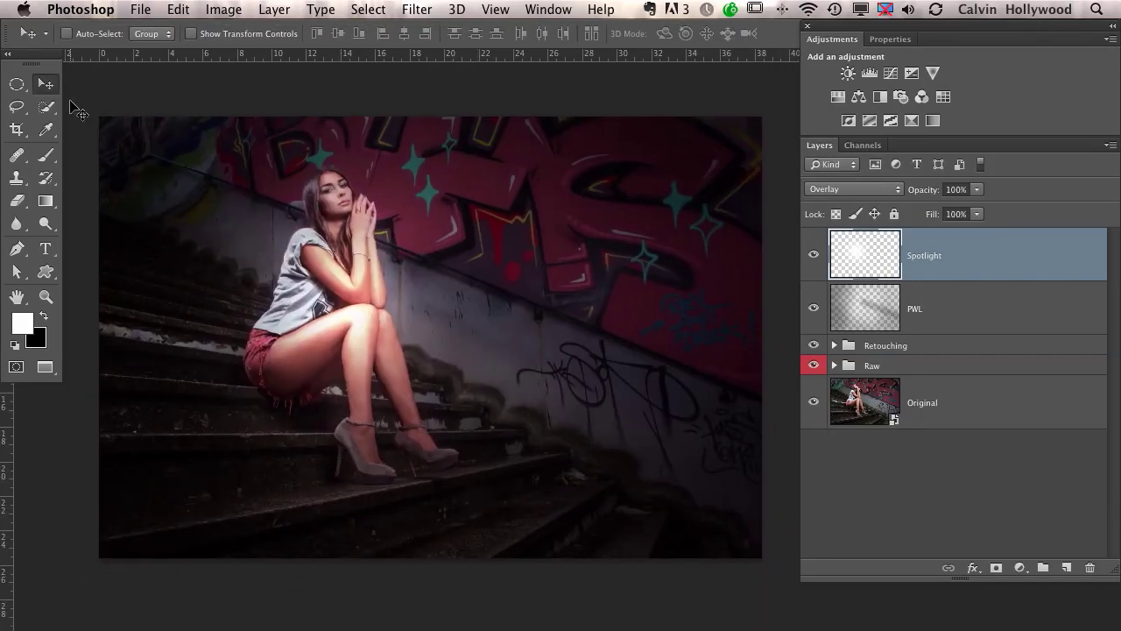
{"action": "left_click_drag", "start_coordinate": [372, 312], "coordinate": [368, 268]}
Lower the Spotlight layer's opacity to about 8% and toggle it to compare.
{"action": "left_click_drag", "start_coordinate": [939, 196], "coordinate": [818, 200]}
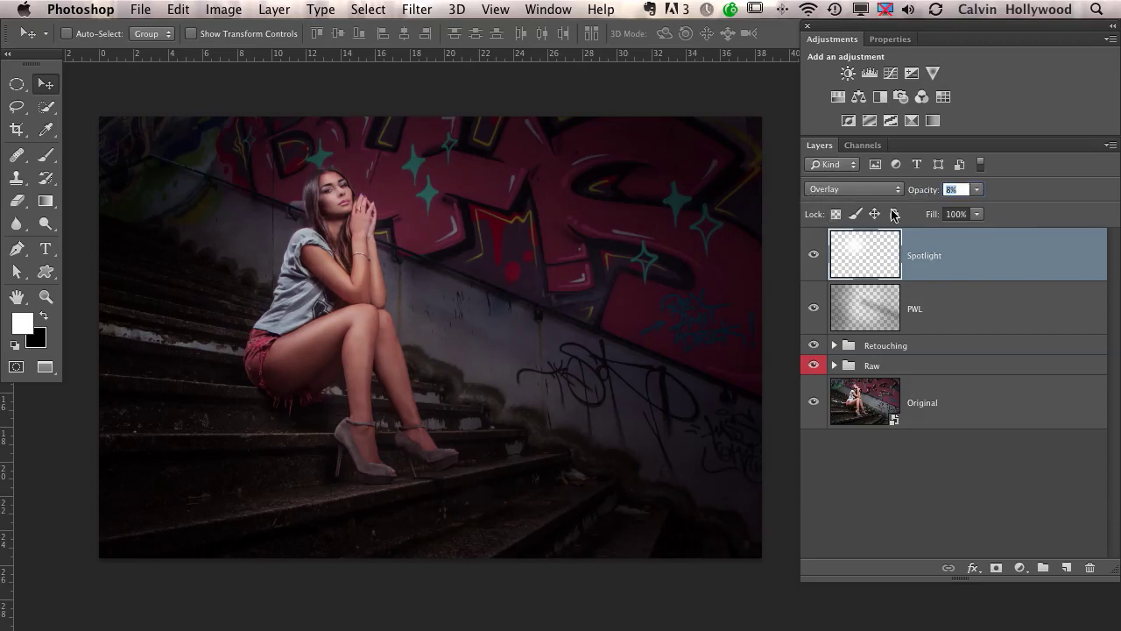
{"action": "left_click", "coordinate": [815, 254]}
{"action": "left_click", "coordinate": [814, 254]}
Group the selected PWL and Spotlight layers into a new group named 'Light'.
{"action": "left_click", "coordinate": [946, 299], "text": "shift"}
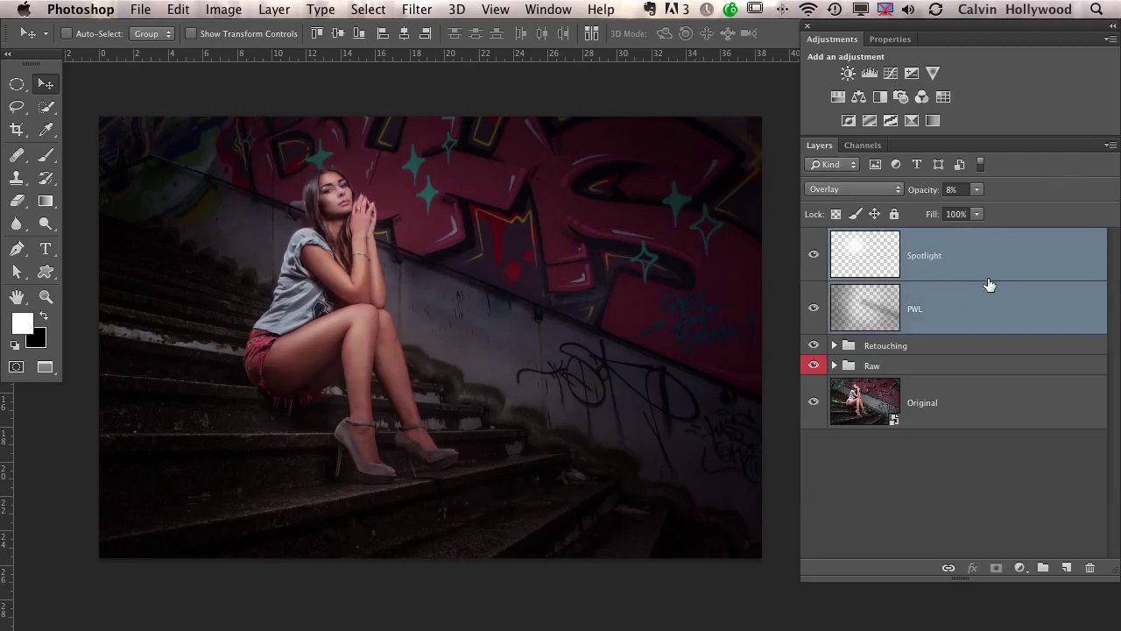
{"action": "left_click", "coordinate": [1109, 147]}
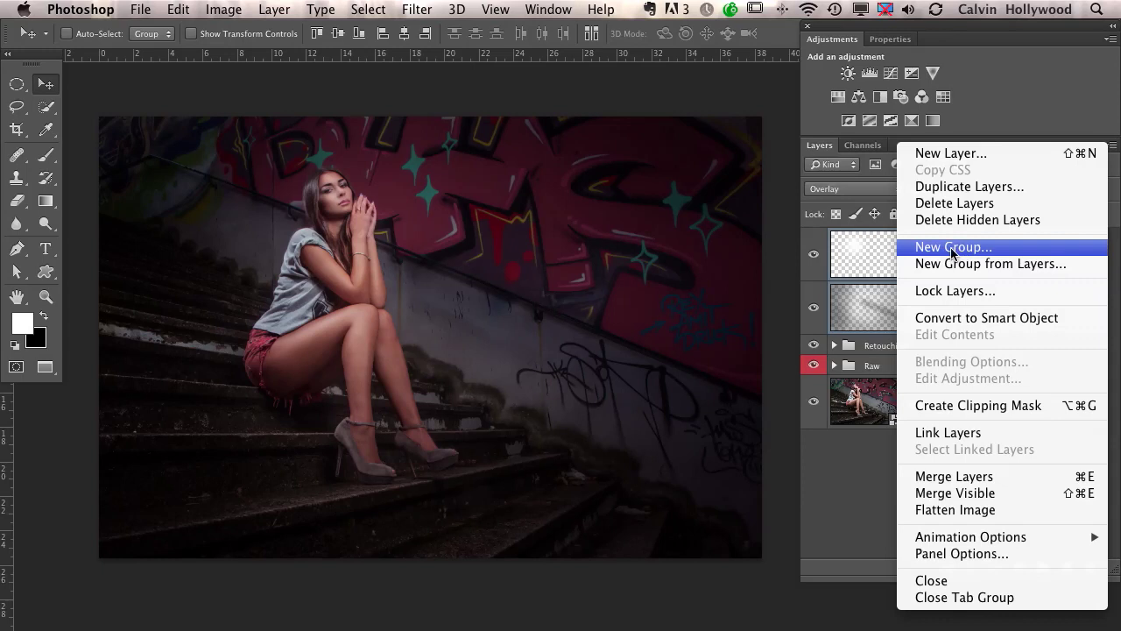
{"action": "left_click", "coordinate": [958, 268]}
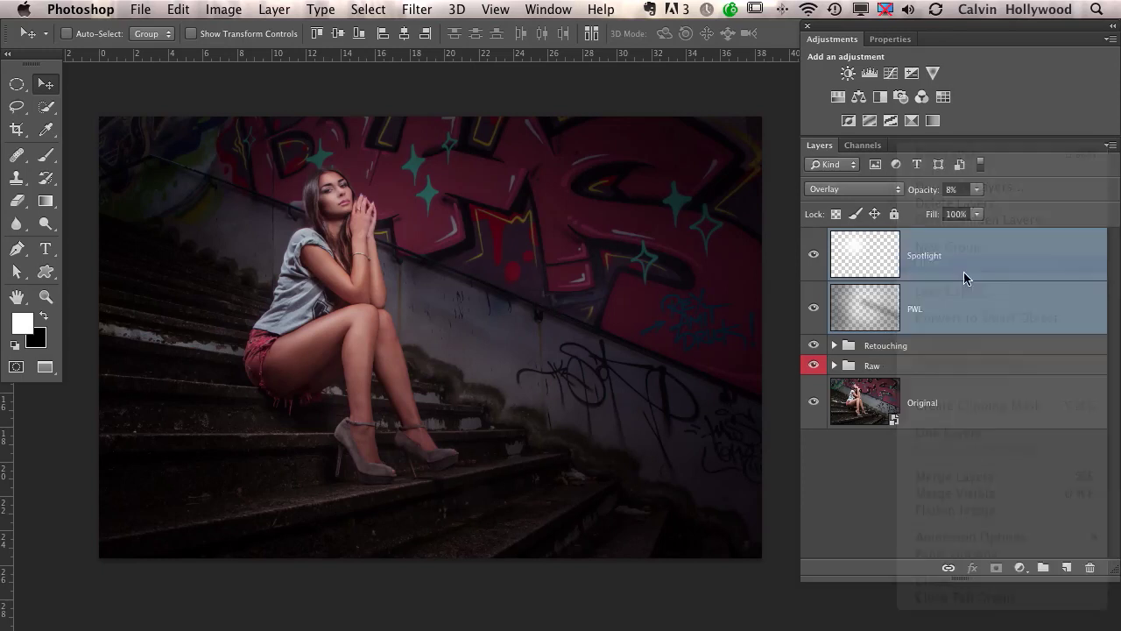
{"action": "type", "text": "Light"}
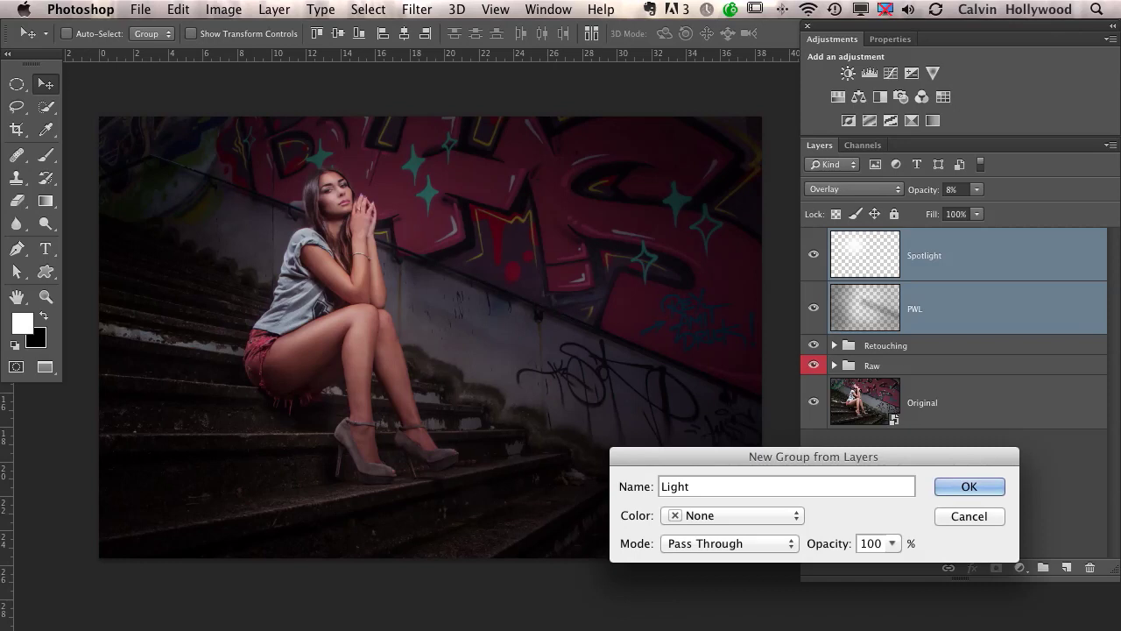
{"action": "key", "text": "Return"}
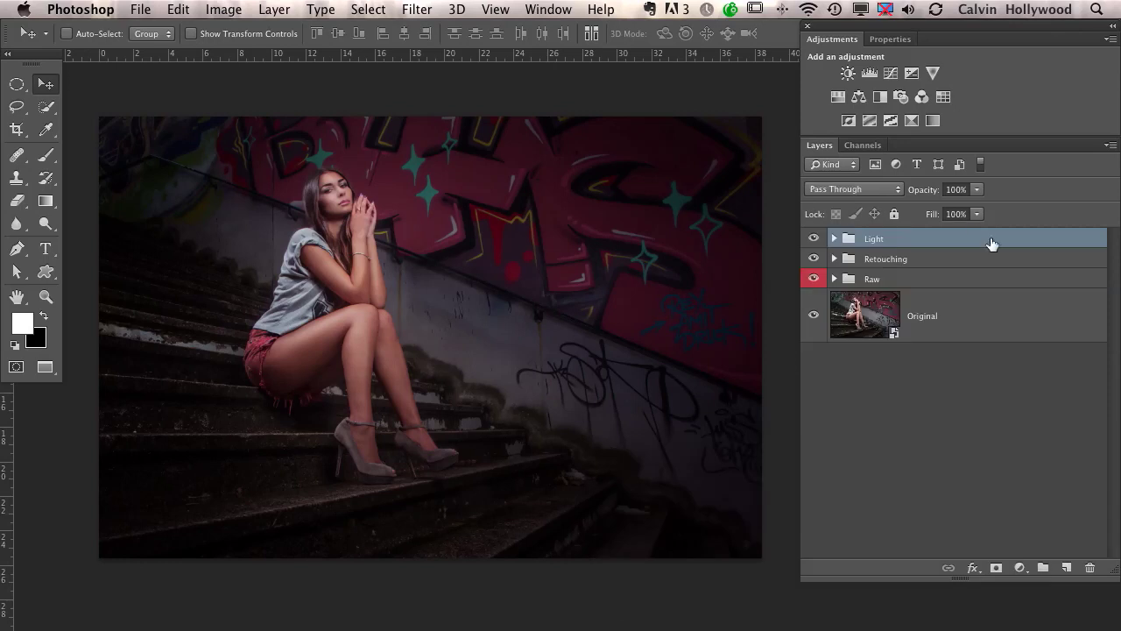
Toggle the Light group's visibility several times to compare before and after.
{"action": "left_click", "coordinate": [814, 240]}
{"action": "left_click", "coordinate": [815, 240]}
{"action": "left_click", "coordinate": [815, 240]}
{"action": "left_click", "coordinate": [815, 240]}
{"action": "left_click", "coordinate": [815, 240]}
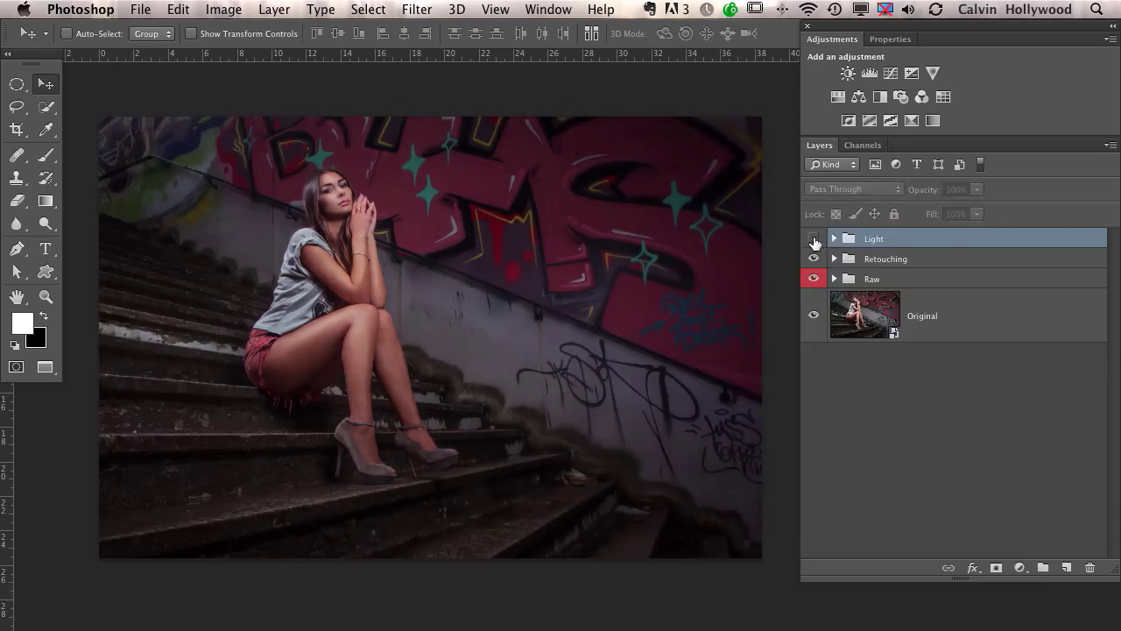
{"action": "left_click", "coordinate": [814, 240]}
{"action": "left_click", "coordinate": [913, 261]}
Label the Retouching group orange and the Light group yellow.
{"action": "right_click", "coordinate": [934, 260]}
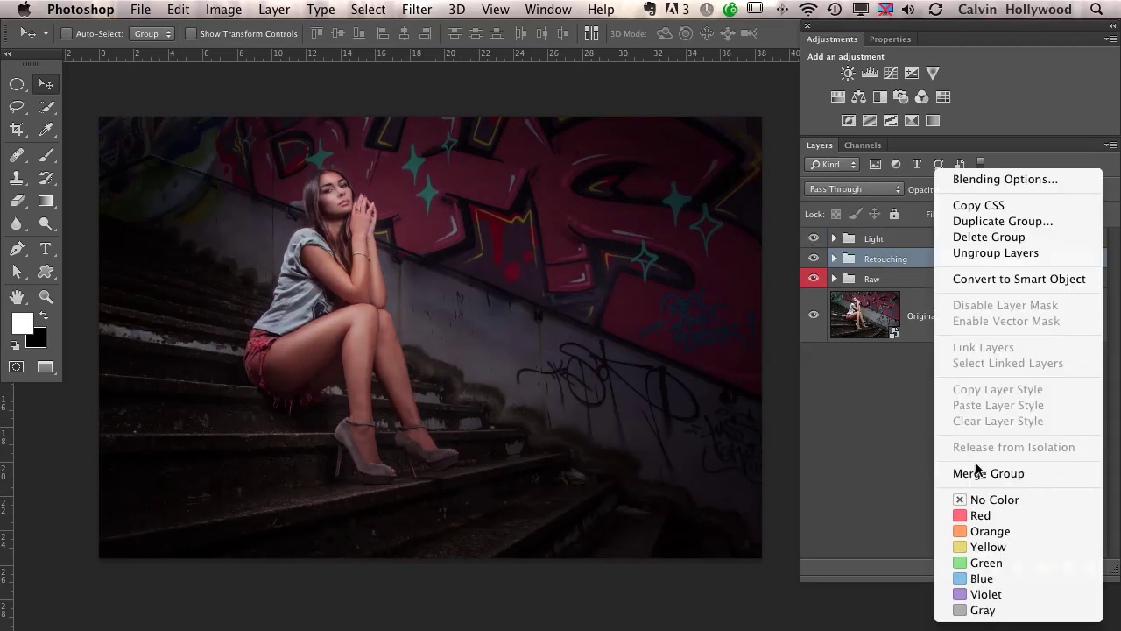
{"action": "left_click", "coordinate": [988, 531]}
{"action": "left_click", "coordinate": [887, 241]}
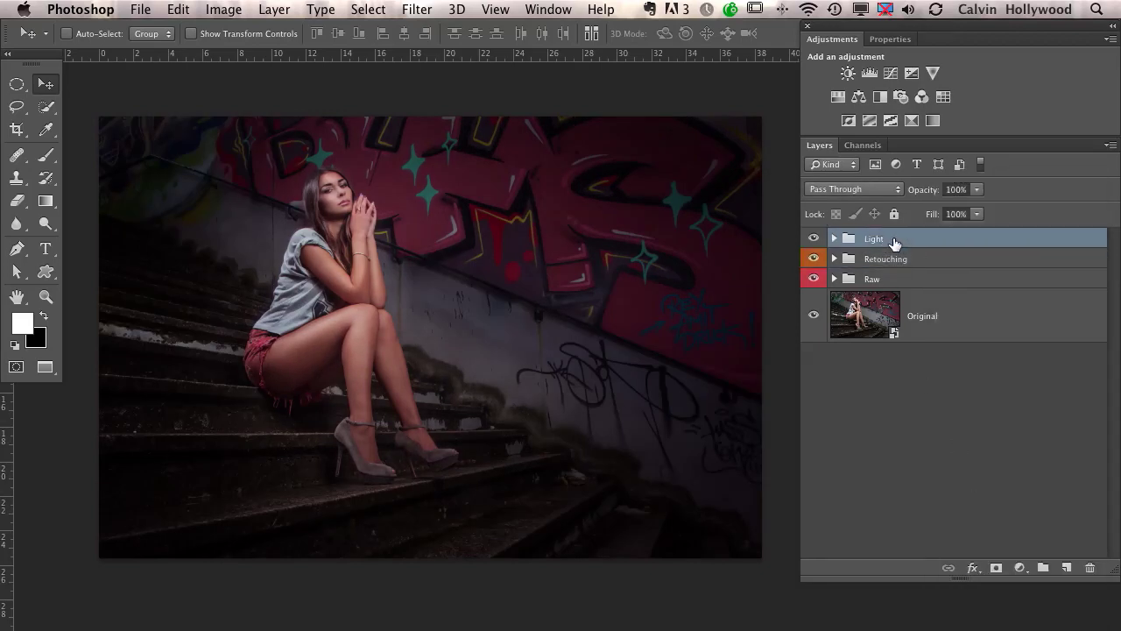
{"action": "right_click", "coordinate": [891, 242]}
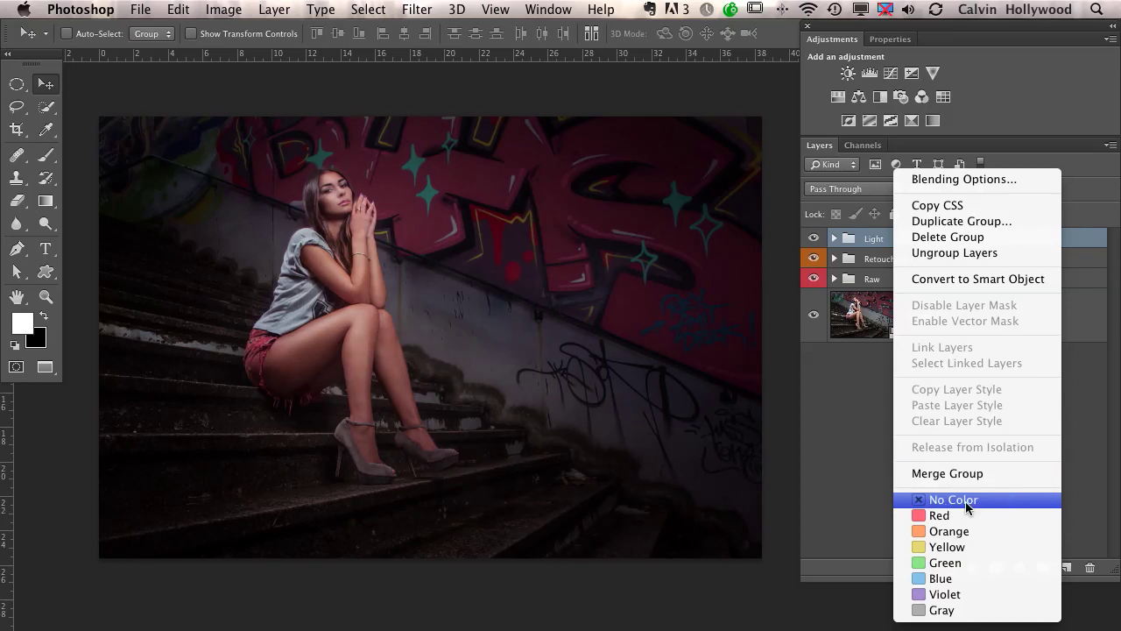
{"action": "left_click", "coordinate": [959, 546]}
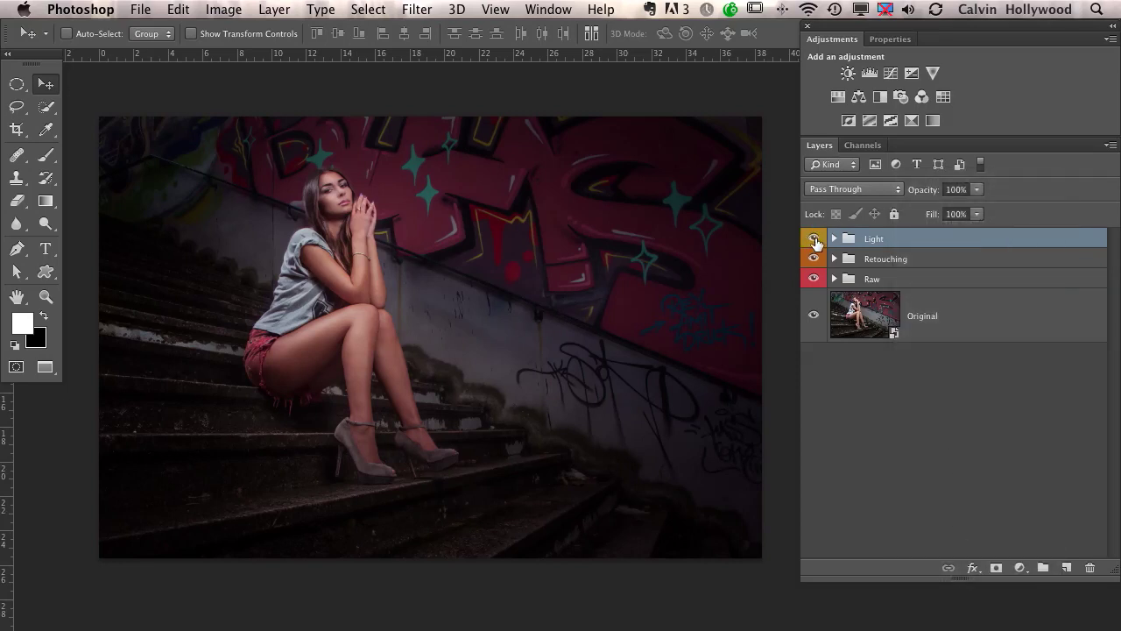
Toggle the Light group on and off repeatedly to compare the lighting.
{"action": "left_click", "coordinate": [815, 240]}
{"action": "left_click", "coordinate": [815, 240]}
{"action": "left_click", "coordinate": [815, 240]}
{"action": "left_click", "coordinate": [814, 240]}
{"action": "left_click", "coordinate": [813, 238]}
{"action": "left_click", "coordinate": [813, 239]}
{"action": "left_click", "coordinate": [814, 239]}
{"action": "left_click", "coordinate": [812, 240]}
{"action": "left_click", "coordinate": [813, 239]}
{"action": "left_click", "coordinate": [813, 239]}
{"action": "left_click", "coordinate": [814, 239]}
Set the Light group's opacity to 85% and toggle it to compare the softer effect.
{"action": "left_click_drag", "start_coordinate": [927, 199], "coordinate": [893, 200]}
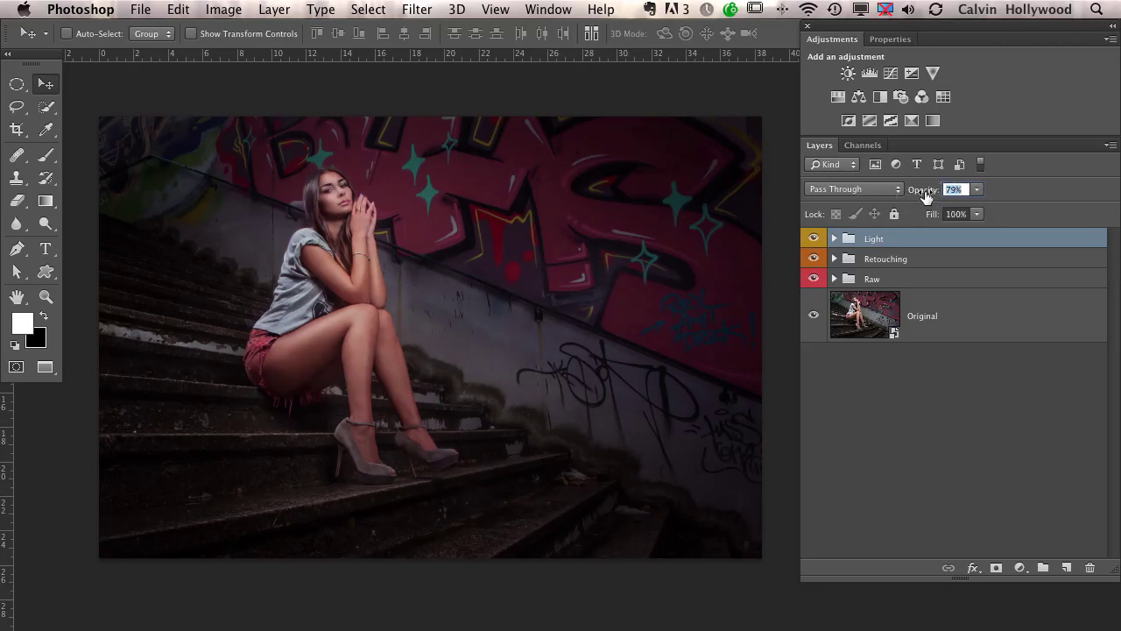
{"action": "type", "text": "85"}
{"action": "left_click", "coordinate": [814, 238]}
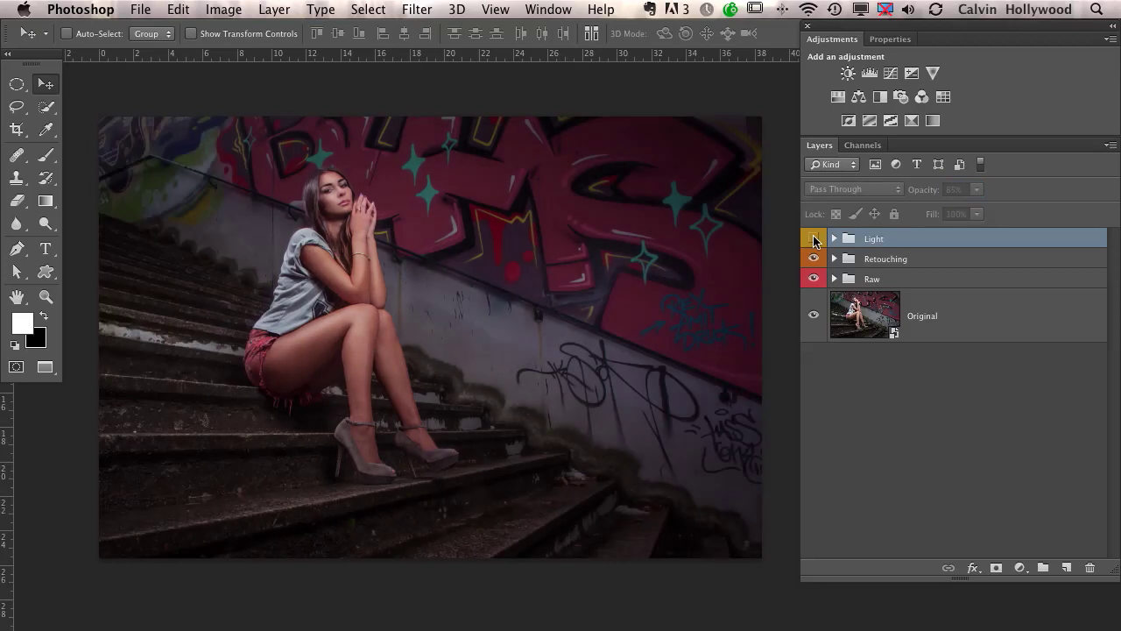
{"action": "left_click", "coordinate": [814, 238]}
{"action": "left_click", "coordinate": [816, 238]}
{"action": "left_click", "coordinate": [815, 238]}
{"action": "left_click", "coordinate": [815, 238]}
{"action": "left_click", "coordinate": [814, 238]}
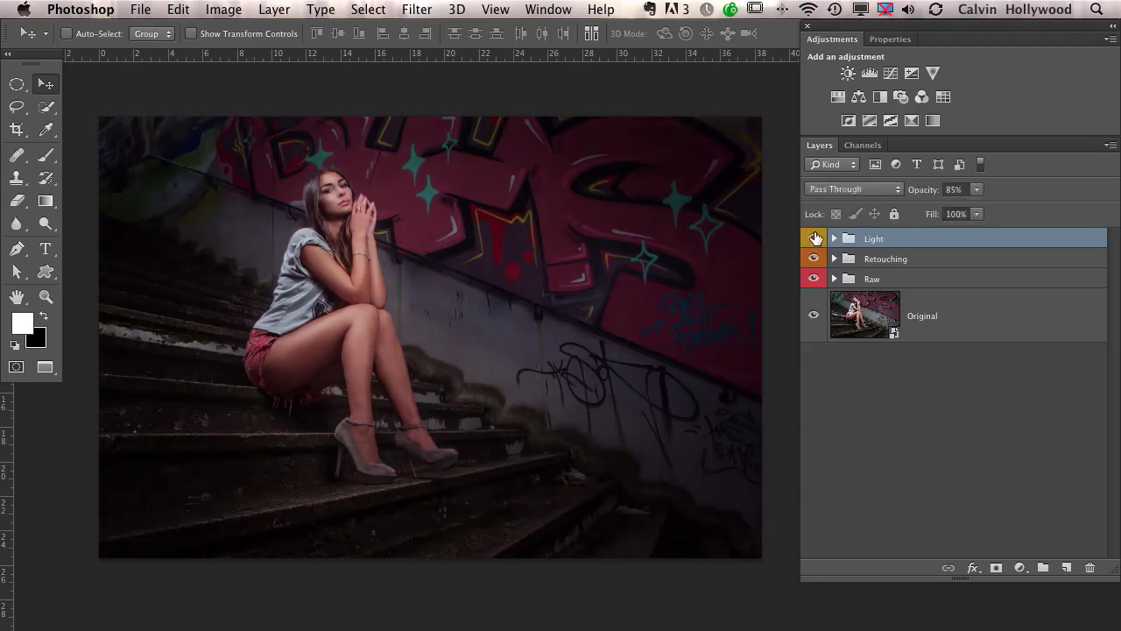